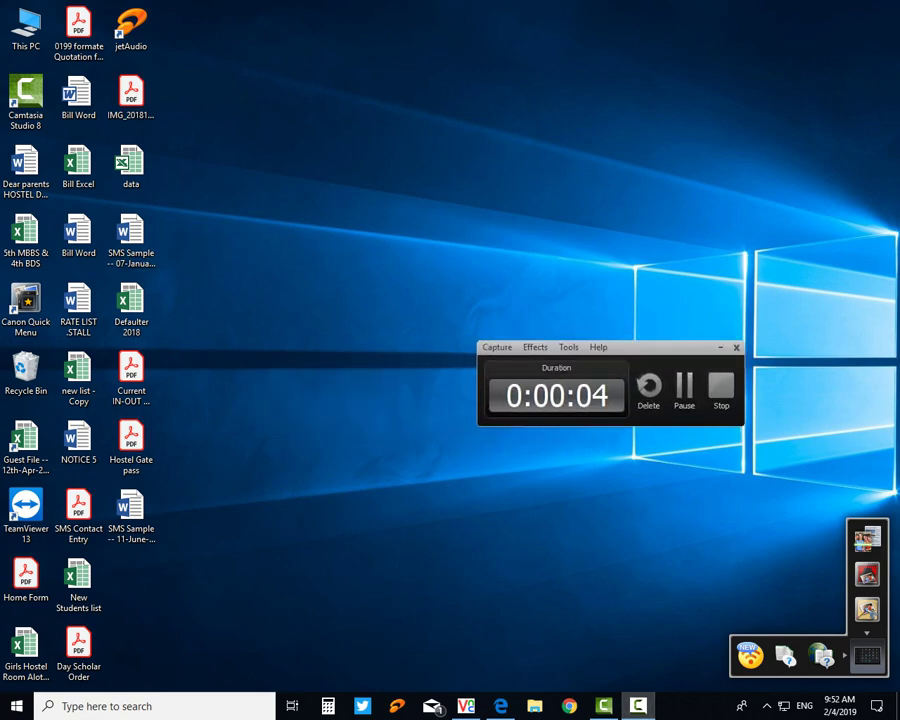
# - Launch Notepad from Windows search by typing 'notepad'
pyautogui.click(107, 706)
pyautogui.write('n')
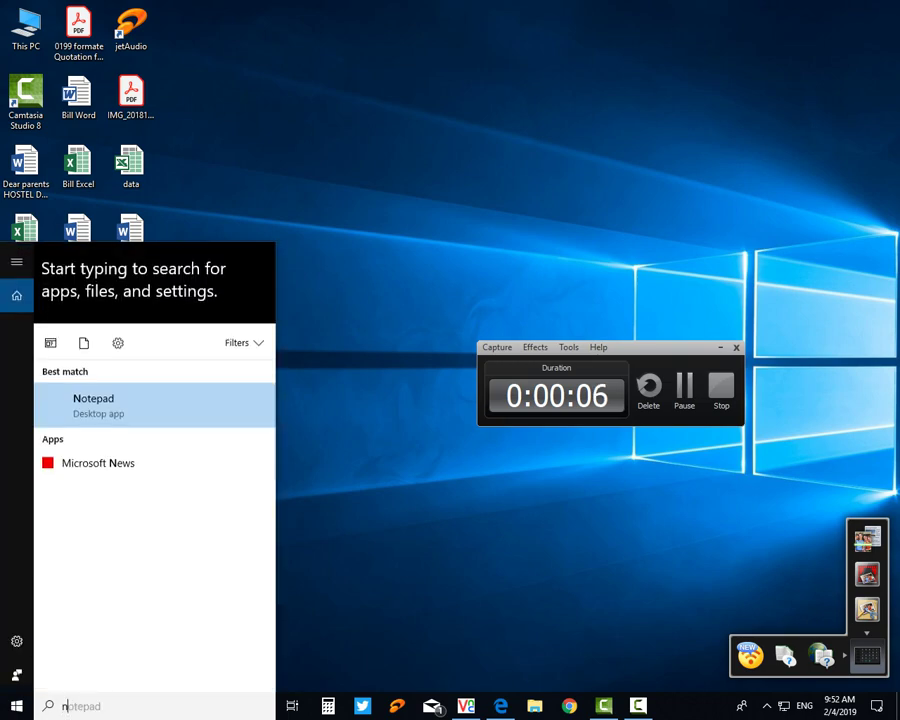
pyautogui.write('otep')
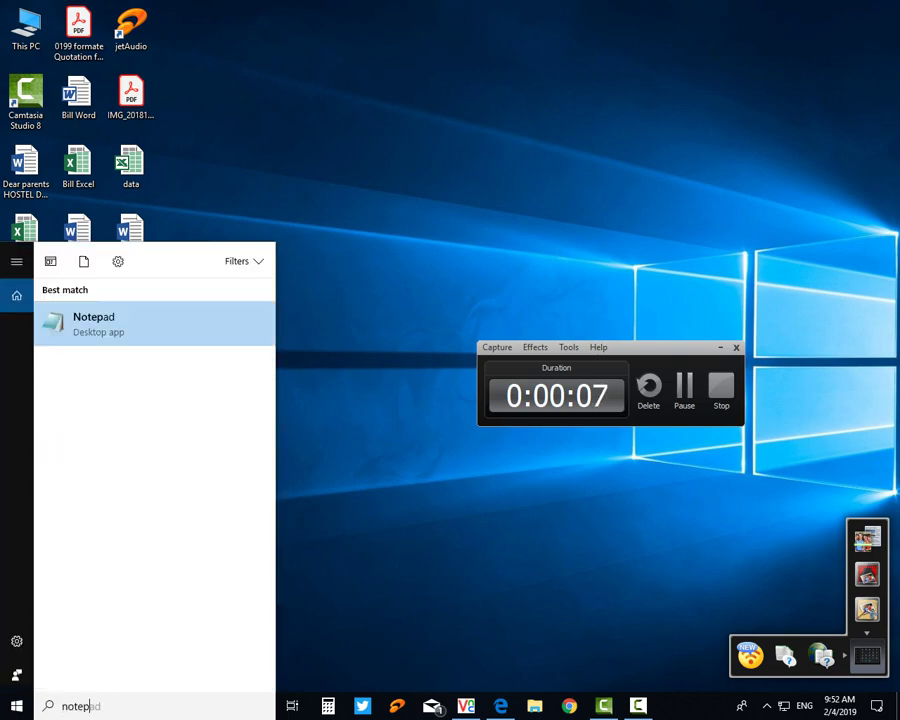
pyautogui.press('Return')
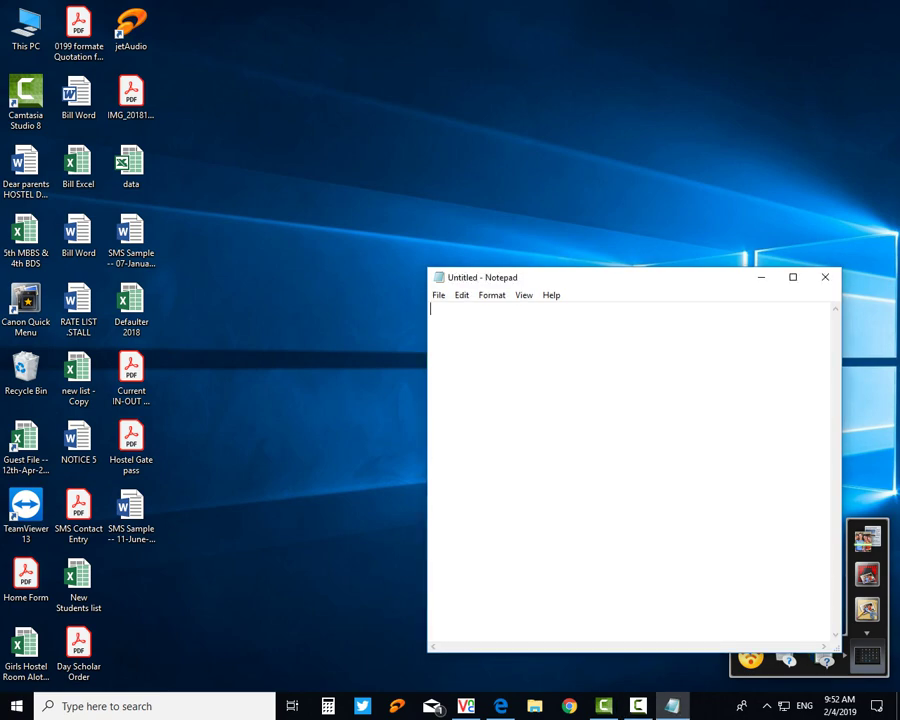
# - Type the greeting 'Salam' and 'Friends kaisay hain aap' on separate lines
pyautogui.write('Salam')
pyautogui.press('Return')
pyautogui.write('F')
pyautogui.write('riends k')
pyautogui.write('aisay ')
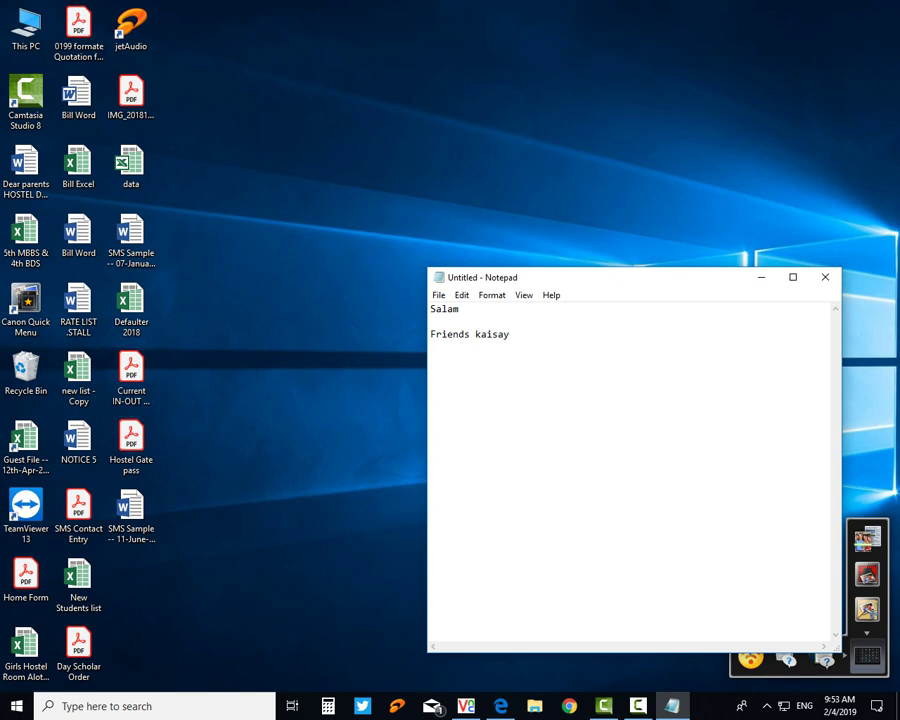
pyautogui.write('hain aap')
pyautogui.press('Return')
# - Add the intro line about creating an Excel drop-down menu, ending with 'Lets Start'
pyautogui.write('A')
pyautogui.write('j main ')
pyautogui.write('apko ')
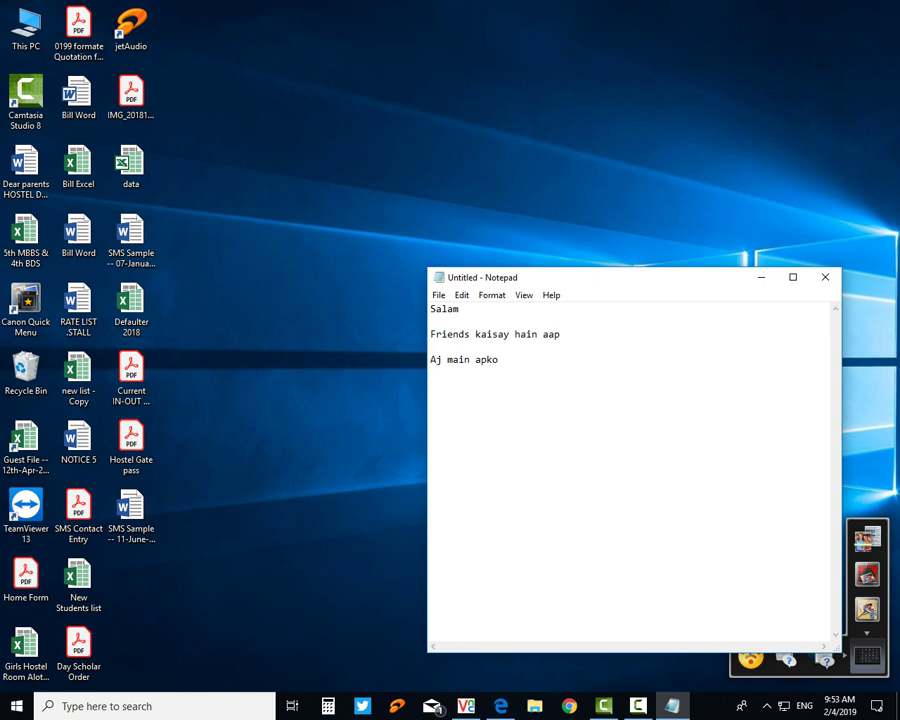
pyautogui.write('sikha')
pyautogui.write('on ga ')
pyautogui.write('k ')
pyautogui.write('Wxcel')
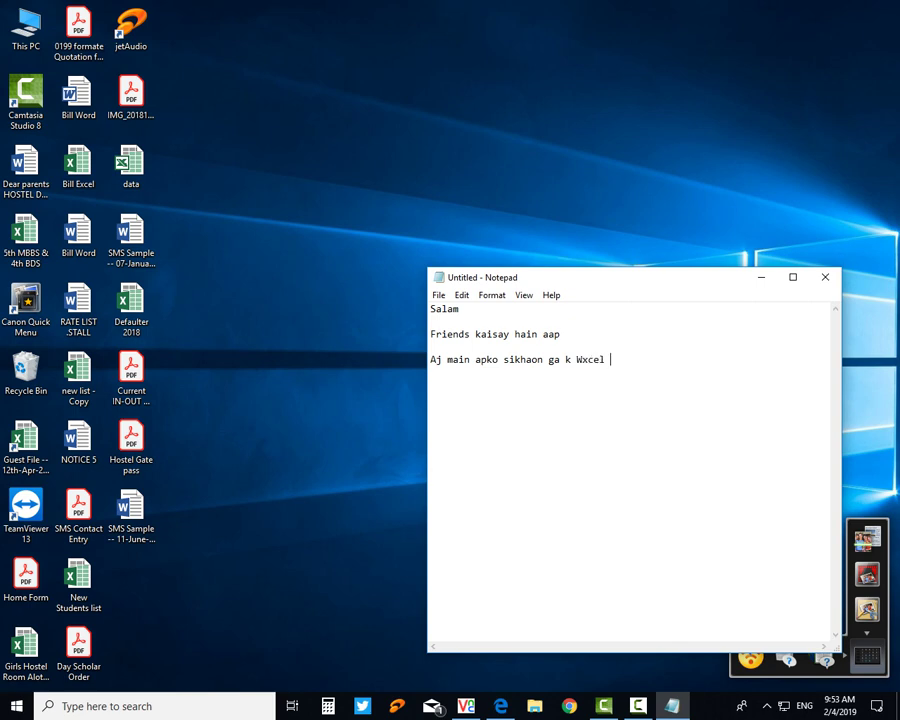
pyautogui.press('BackSpace')
pyautogui.press('BackSpace')
pyautogui.press('BackSpace')
pyautogui.press('BackSpace')
pyautogui.press('BackSpace')
pyautogui.press('BackSpace')
pyautogui.write('Exce')
pyautogui.write('l Main Dr')
pyautogui.write('op down ')
pyautogui.write('menu ')
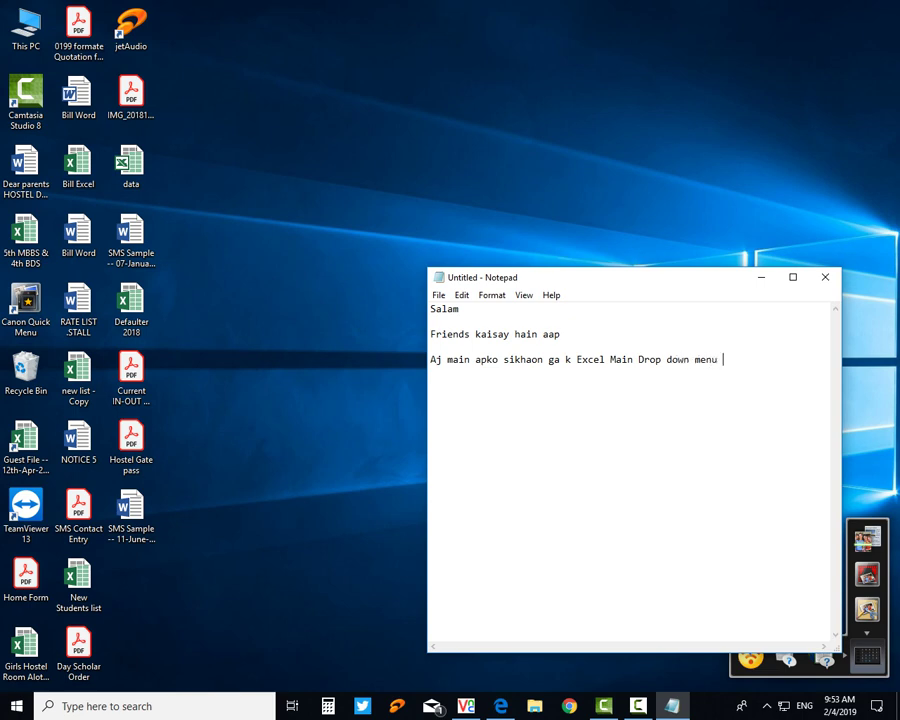
pyautogui.write('kaisay c')
pyautogui.write('reate ')
pyautogui.write('karaty')
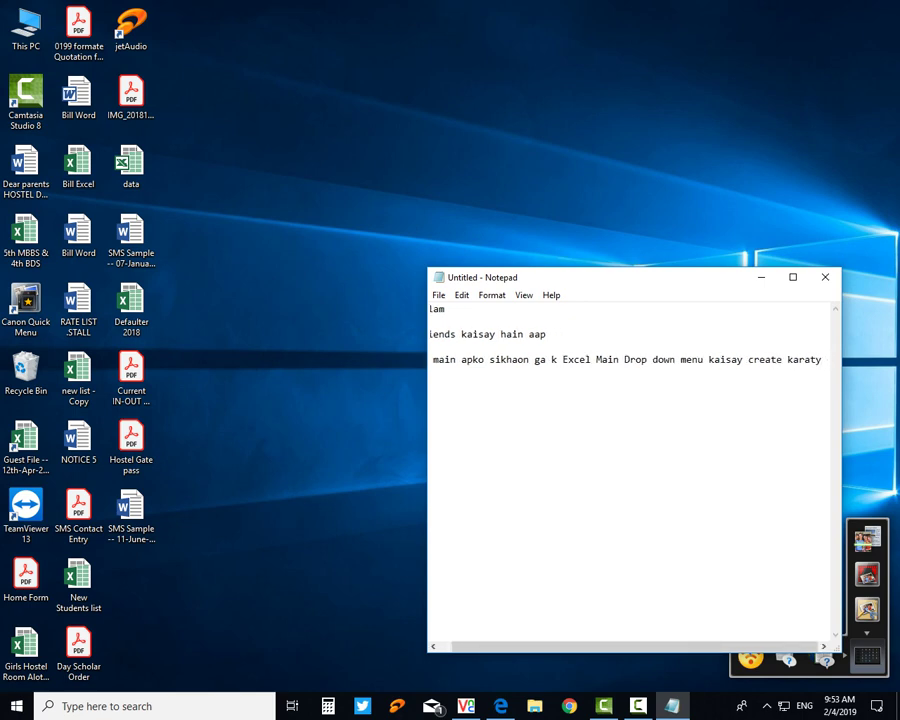
pyautogui.press('Return')
pyautogui.write('hai')
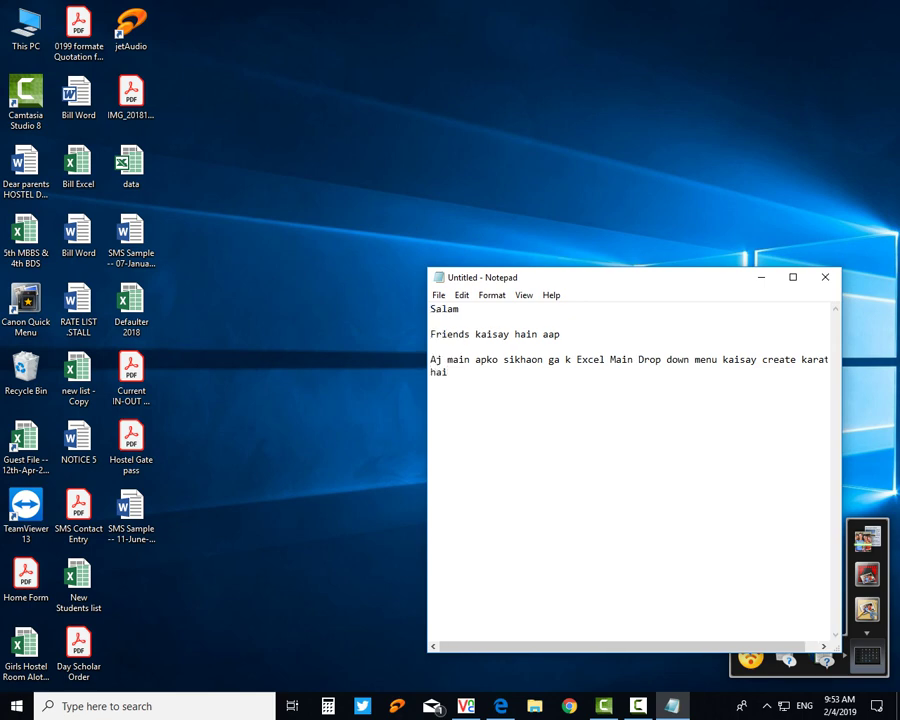
pyautogui.write('n ')
pyautogui.write('Le')
pyautogui.write('ts ')
pyautogui.write('Start.')
pyautogui.press('Return')
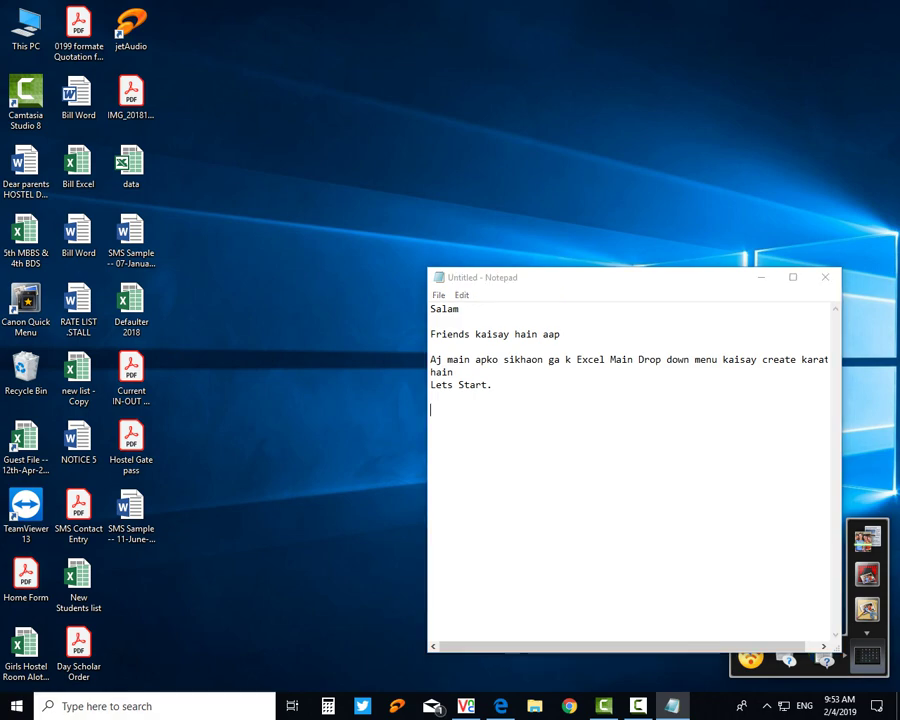
pyautogui.press('super')
# - Launch Excel from search, create a blank workbook and select cell H3
pyautogui.write('exc')
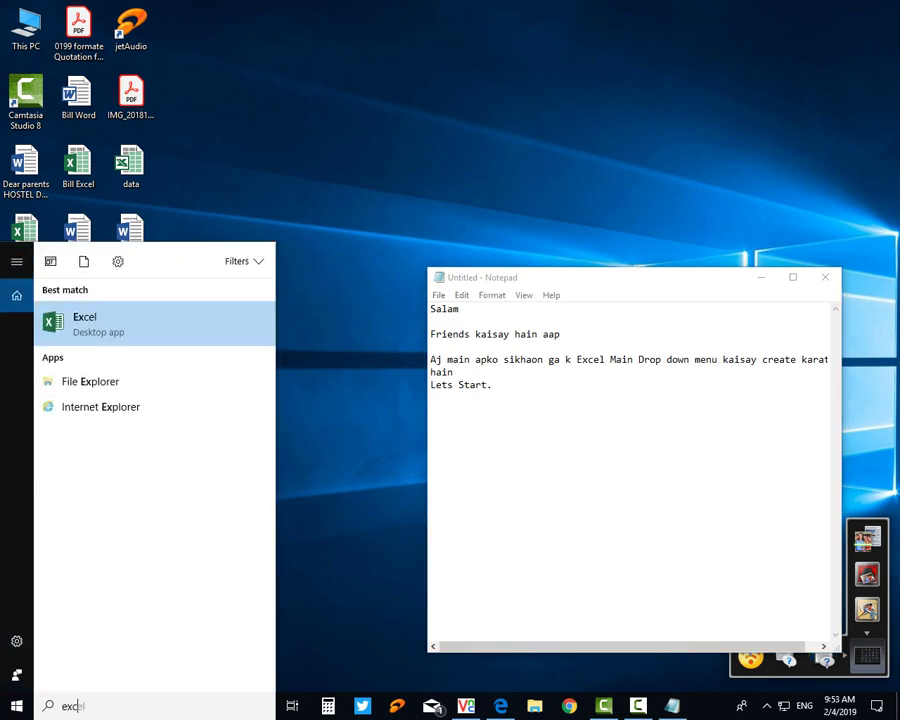
pyautogui.write('e')
pyautogui.press('Return')
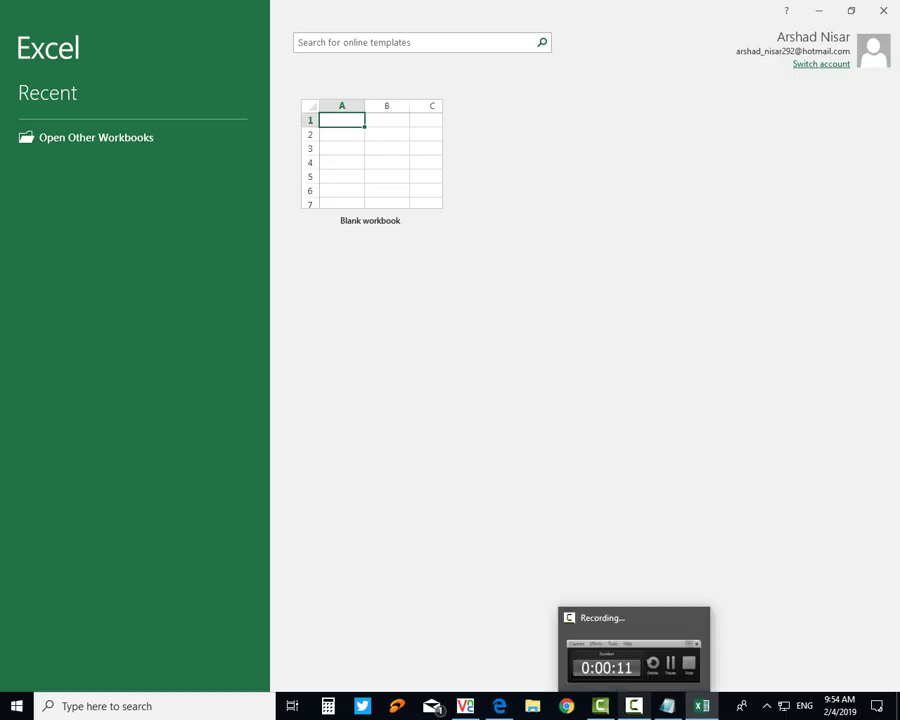
pyautogui.press('Return')
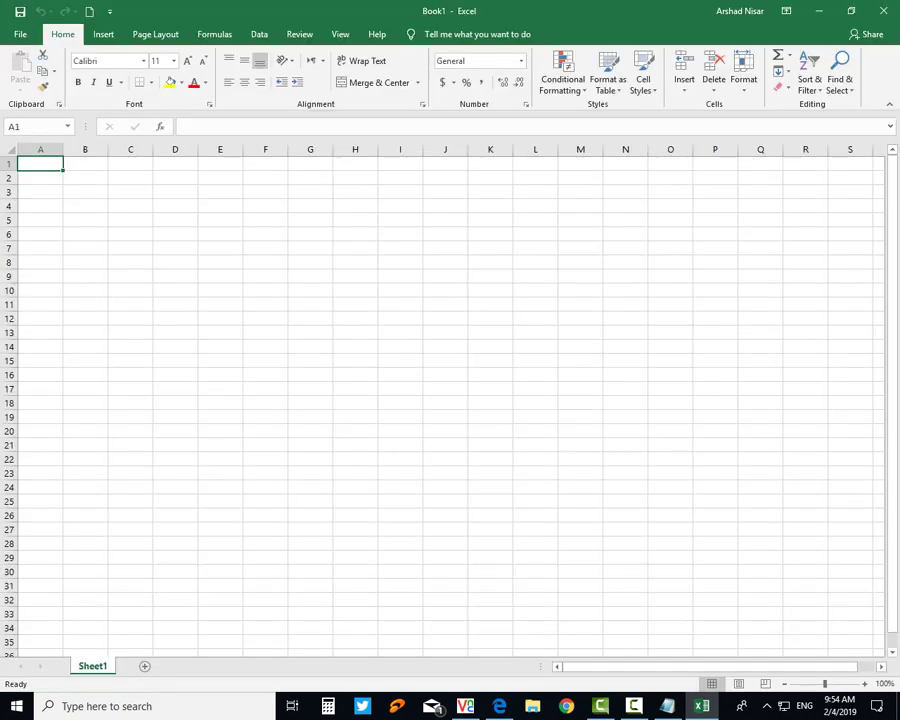
pyautogui.click(355, 191)
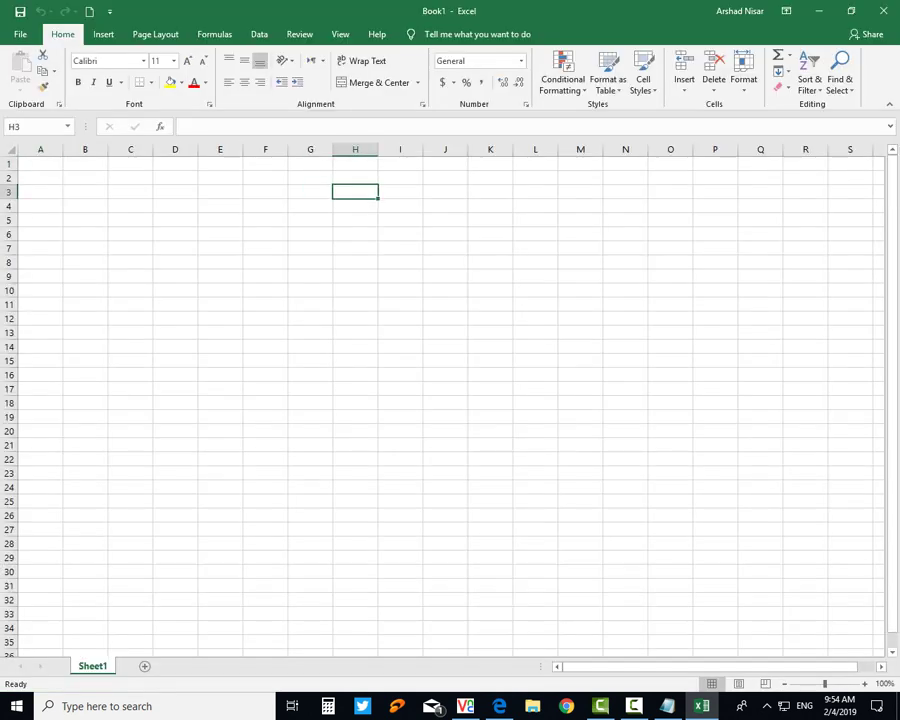
# - Add the Notepad line 'Koi say bhi Naam likh lain' below Lets Start
pyautogui.hotkey('alt', 'Tab')
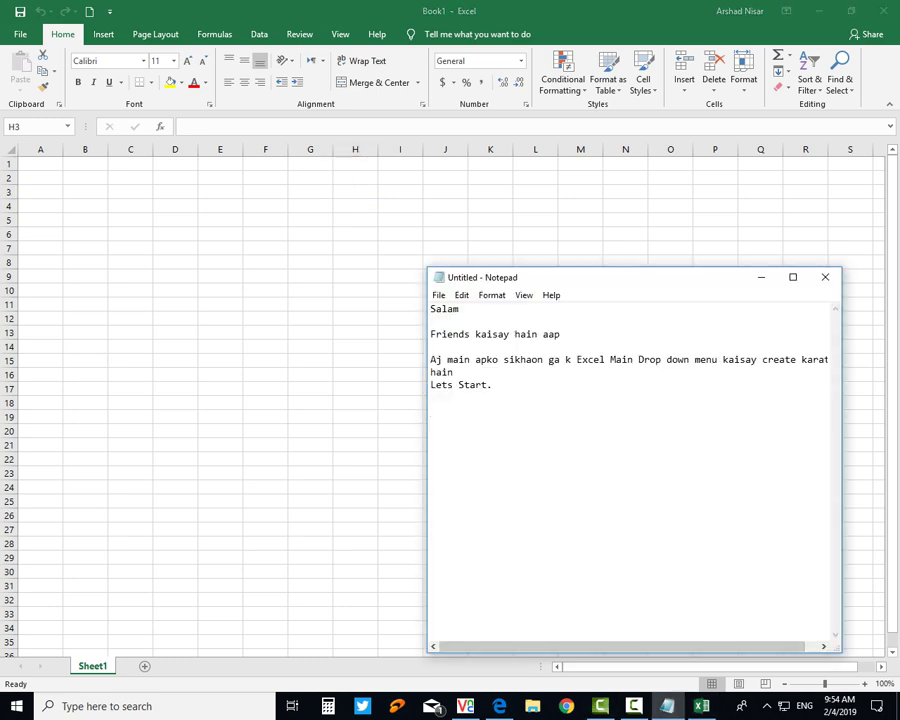
pyautogui.press('Return')
pyautogui.write('Koi s')
pyautogui.write('ay bhi ')
pyautogui.write('Naam li')
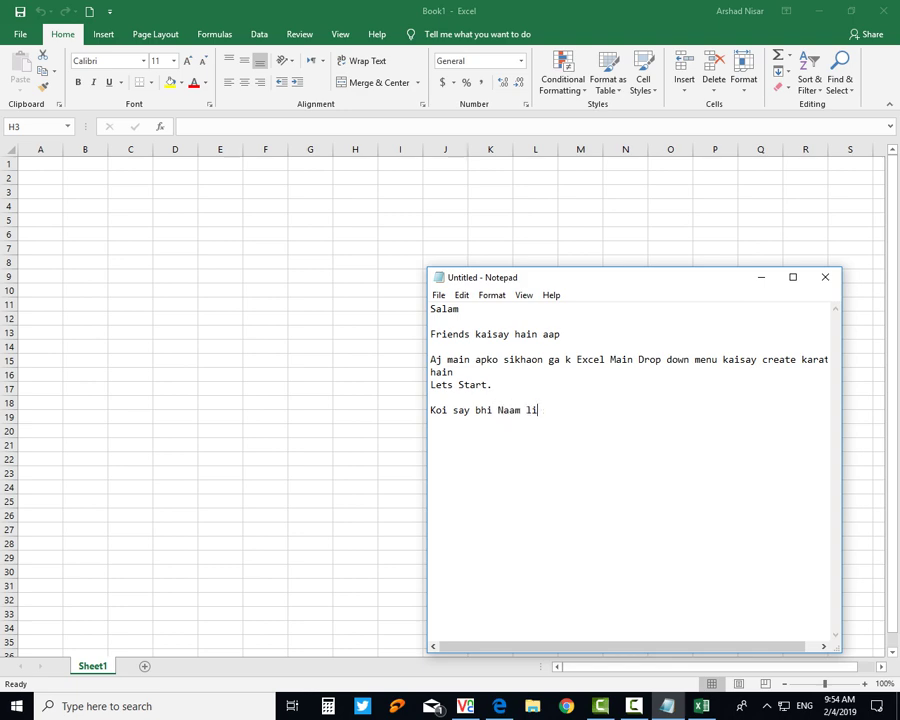
pyautogui.write('kh lain')
# - Enter the names Ahmed, Anwar, Ali and Akbar in cells M5 to M8
pyautogui.click(355, 191)
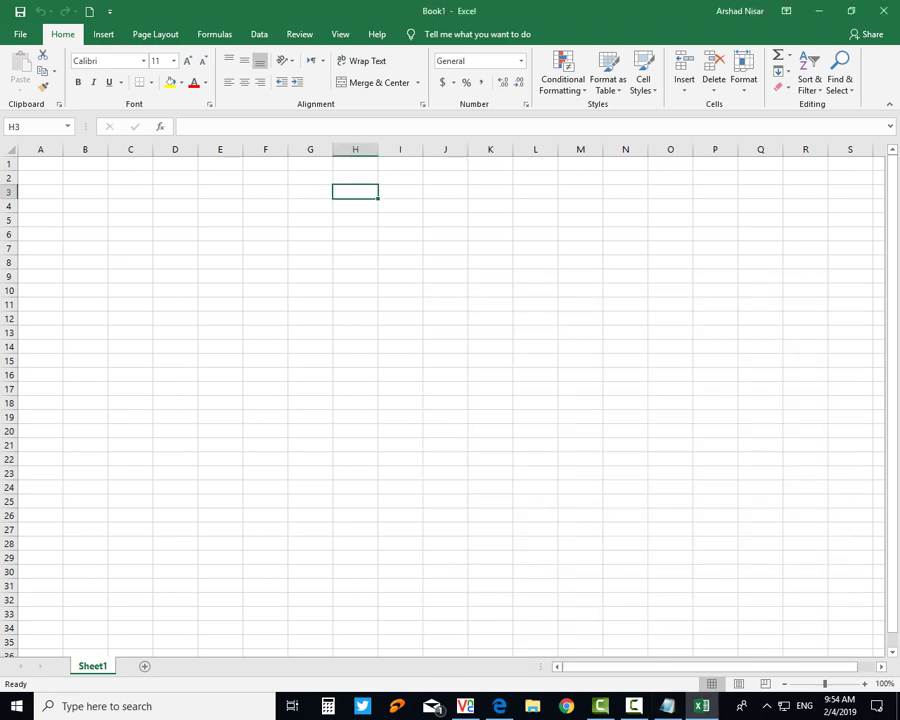
pyautogui.click(535, 205)
pyautogui.click(580, 219)
pyautogui.write('Ahme')
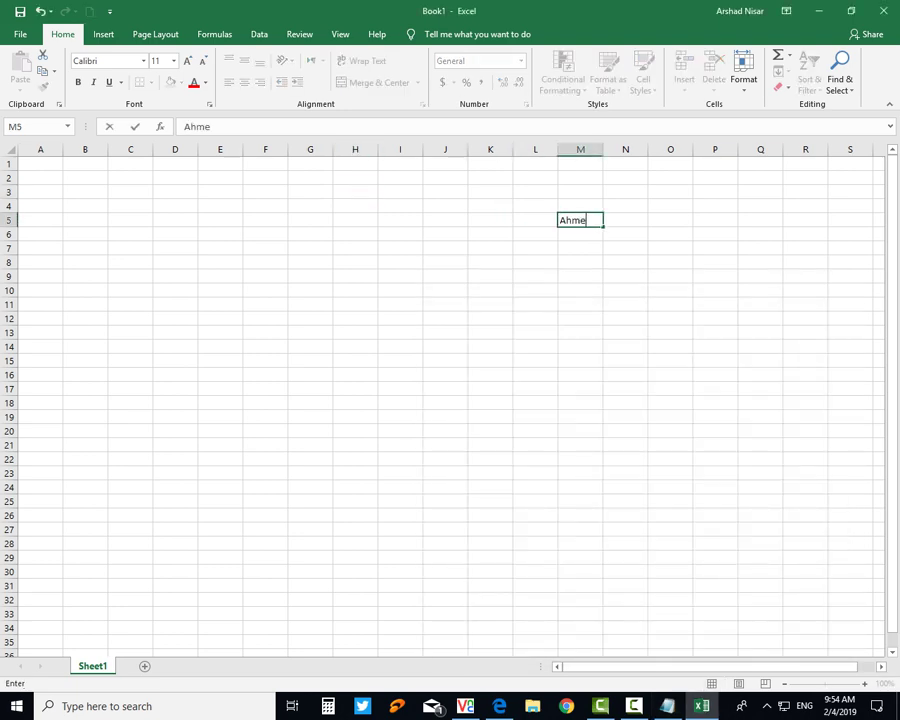
pyautogui.write('d')
pyautogui.press('Return')
pyautogui.write('A')
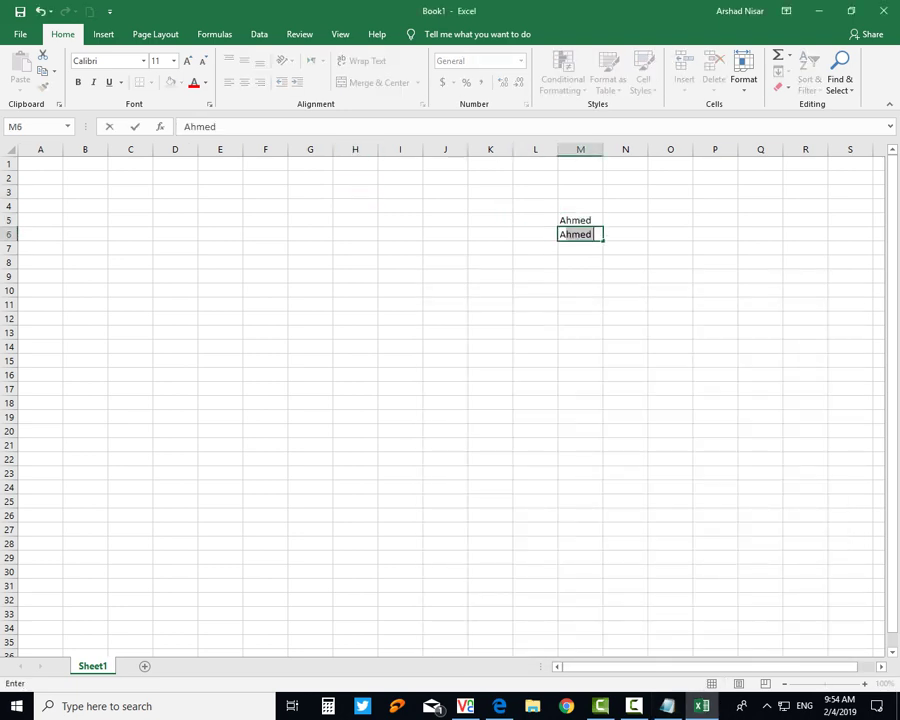
pyautogui.write('nwar')
pyautogui.press('Return')
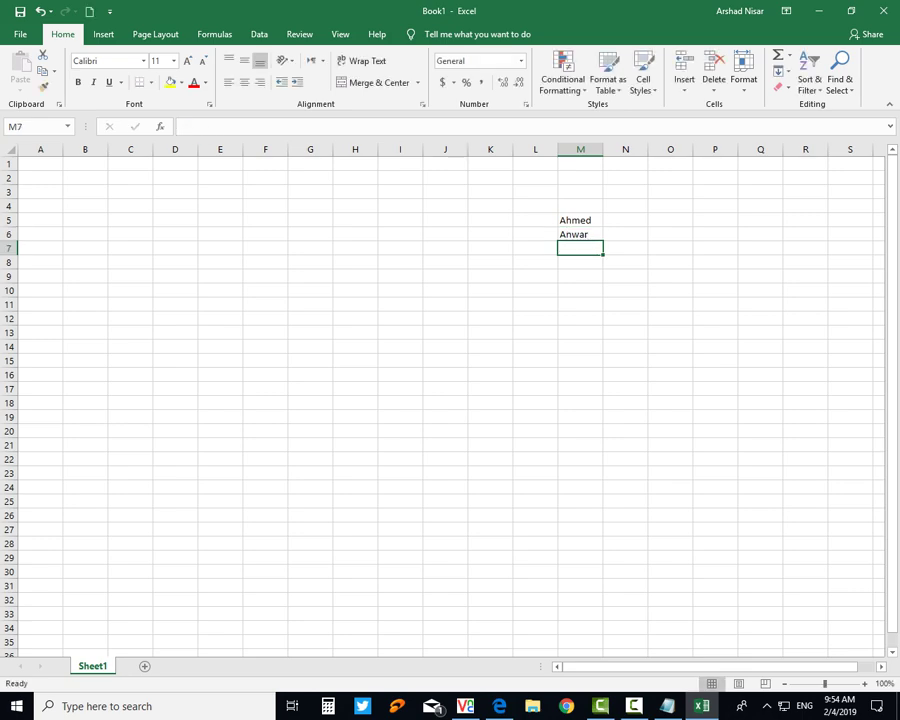
pyautogui.write('Ali')
pyautogui.press('Return')
pyautogui.write('A')
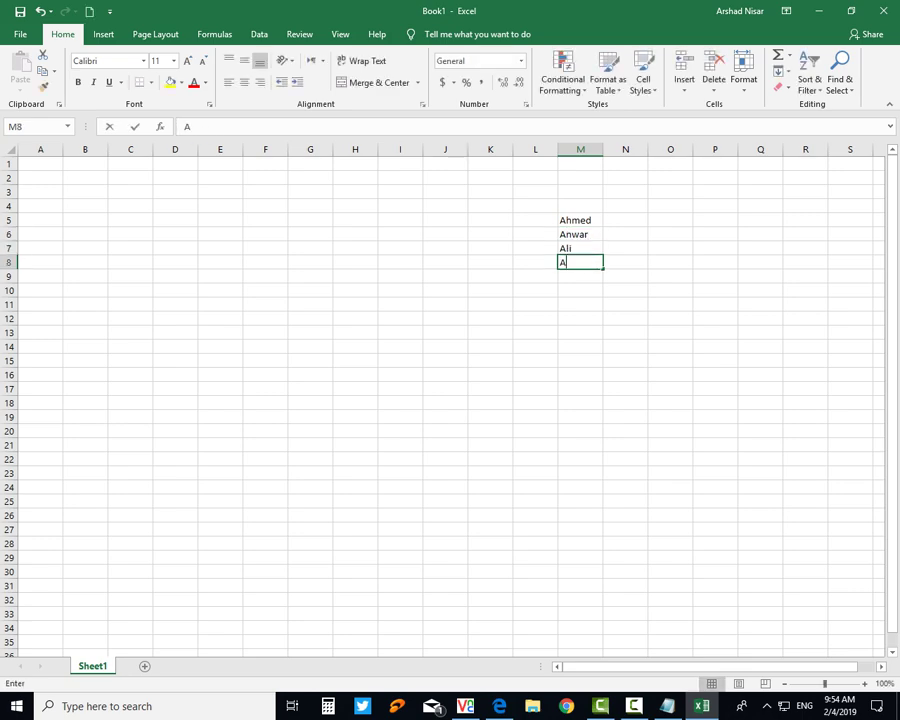
pyautogui.write('lk')
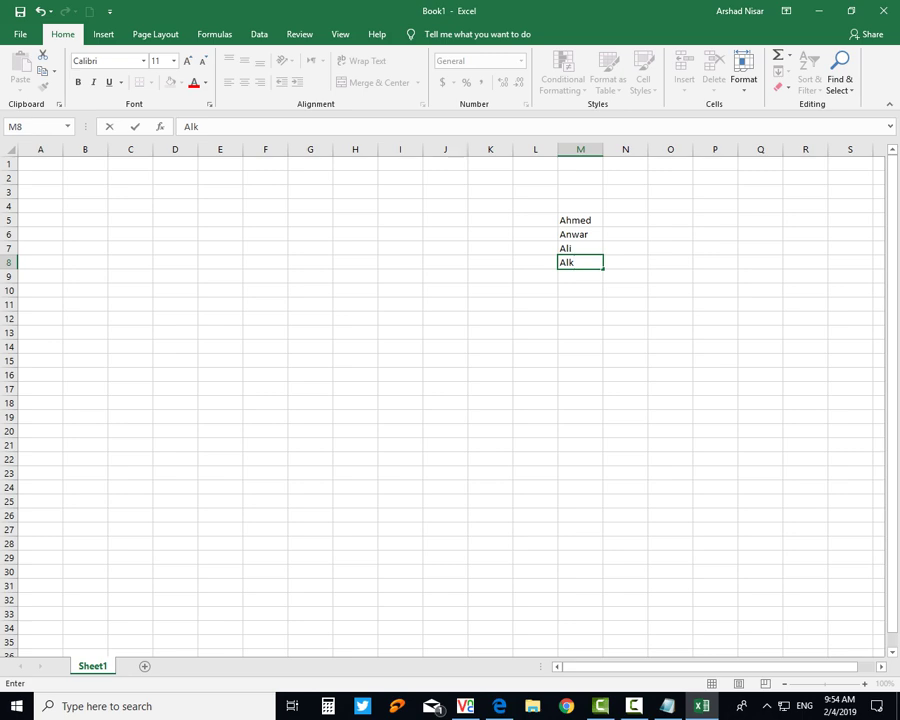
pyautogui.press('BackSpace')
pyautogui.press('BackSpace')
pyautogui.write('kbar')
pyautogui.press('Return')
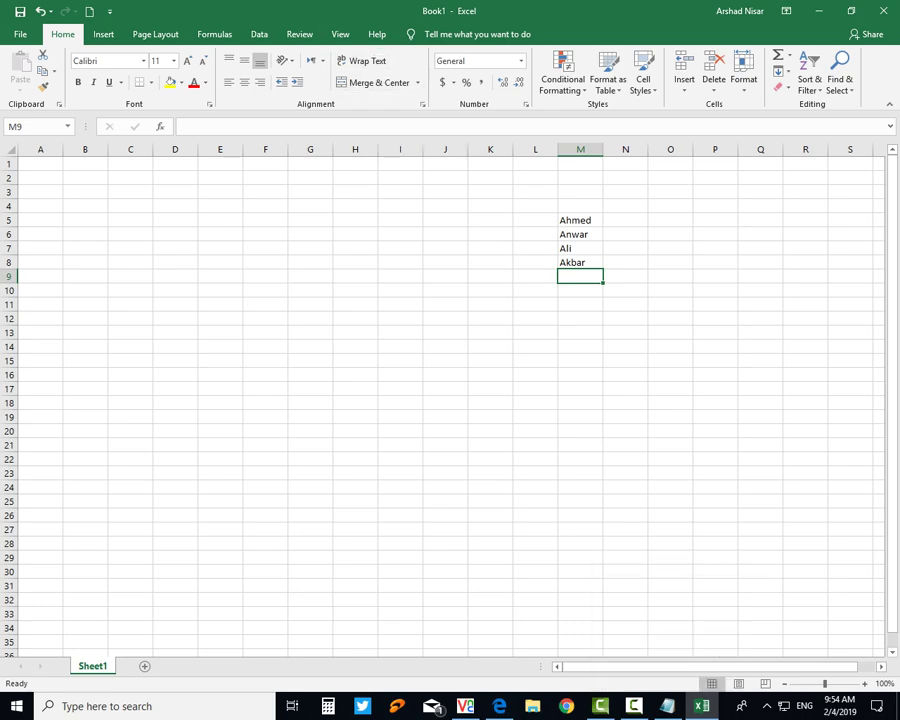
# - Open Data Validation from the Data tab
pyautogui.click(340, 34)
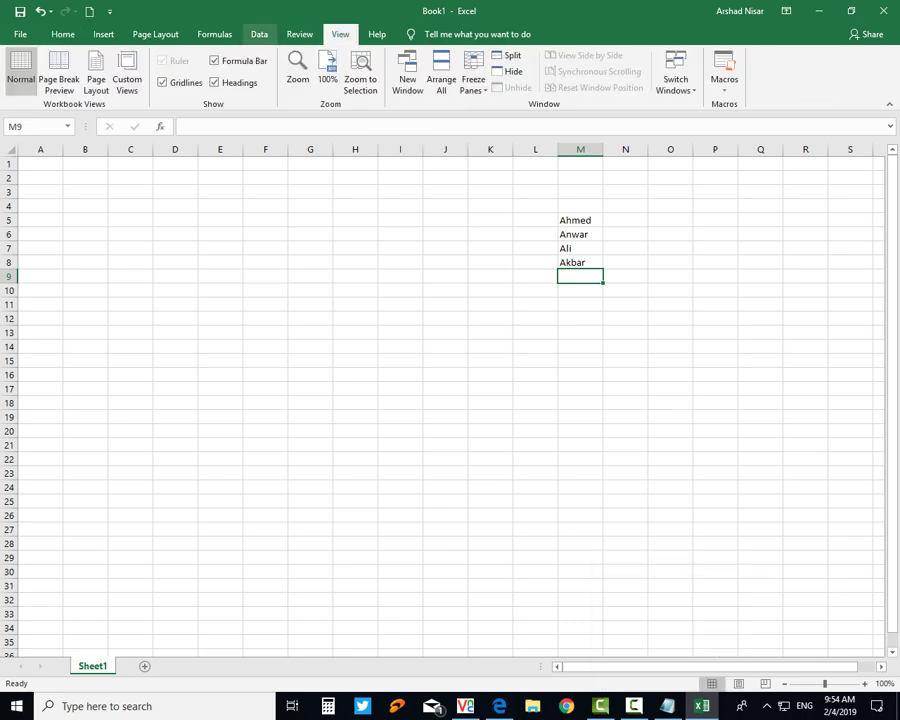
pyautogui.click(259, 34)
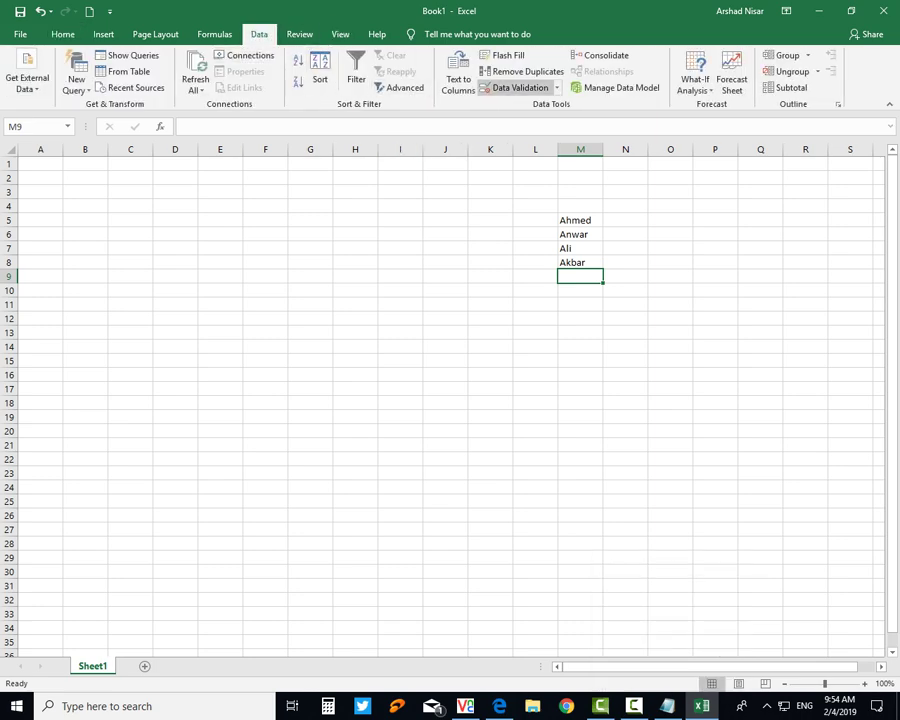
pyautogui.click(515, 87)
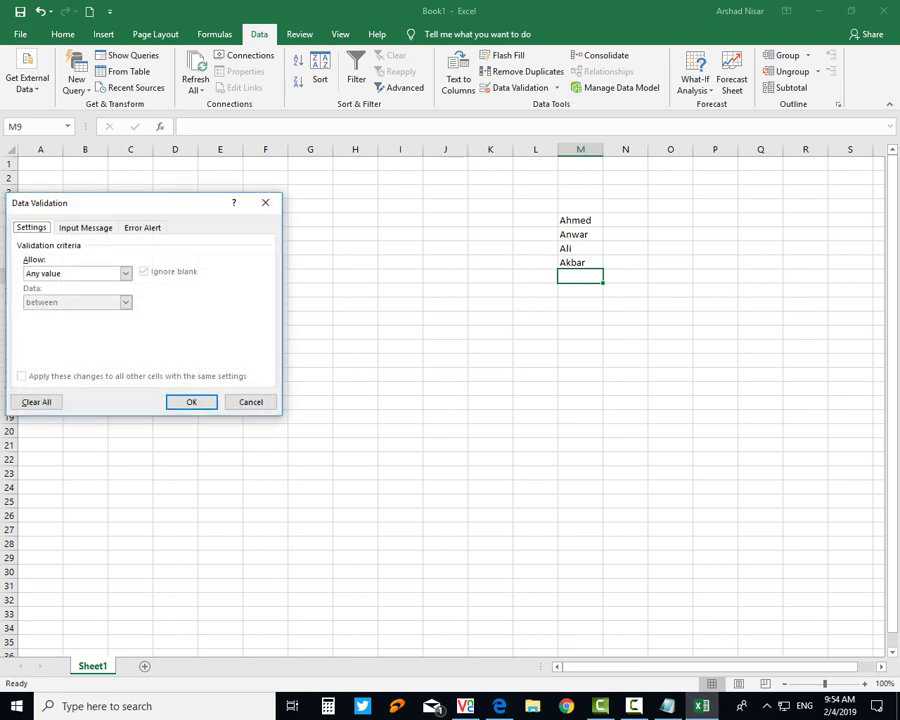
pyautogui.click(667, 706)
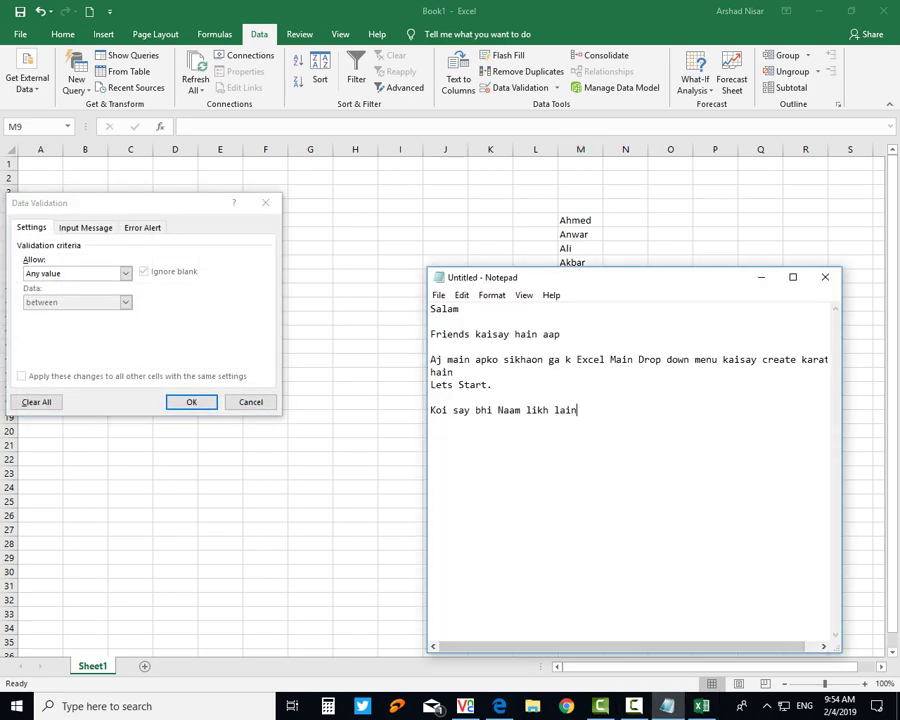
# - Add Notepad lines 'Ab Data kay Tab main Ja kar Data Validation ko Click Karain' and 'Ye menu samnay a jae ga'
pyautogui.press('Return')
pyautogui.press('Return')
pyautogui.write('Ab Dat')
pyautogui.write('a kay ')
pyautogui.write('Tab main Ja ')
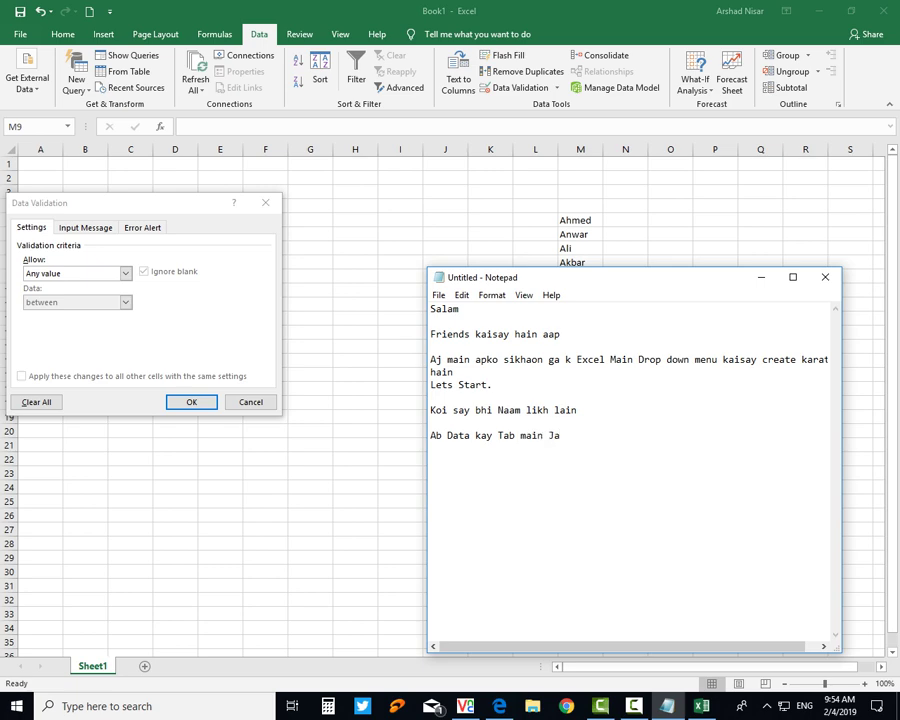
pyautogui.write('kar')
pyautogui.write(' Da')
pyautogui.write('ta Val')
pyautogui.write('idation k')
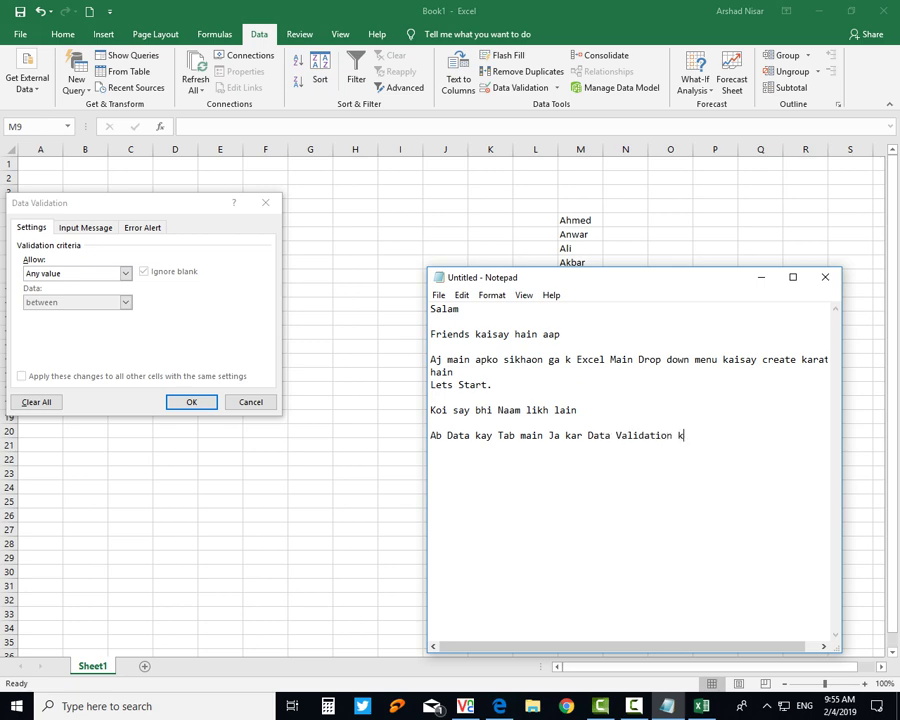
pyautogui.write('o ')
pyautogui.write('Click Ka')
pyautogui.write('rain')
pyautogui.press('Return')
pyautogui.write('Ye ')
pyautogui.write('menu ')
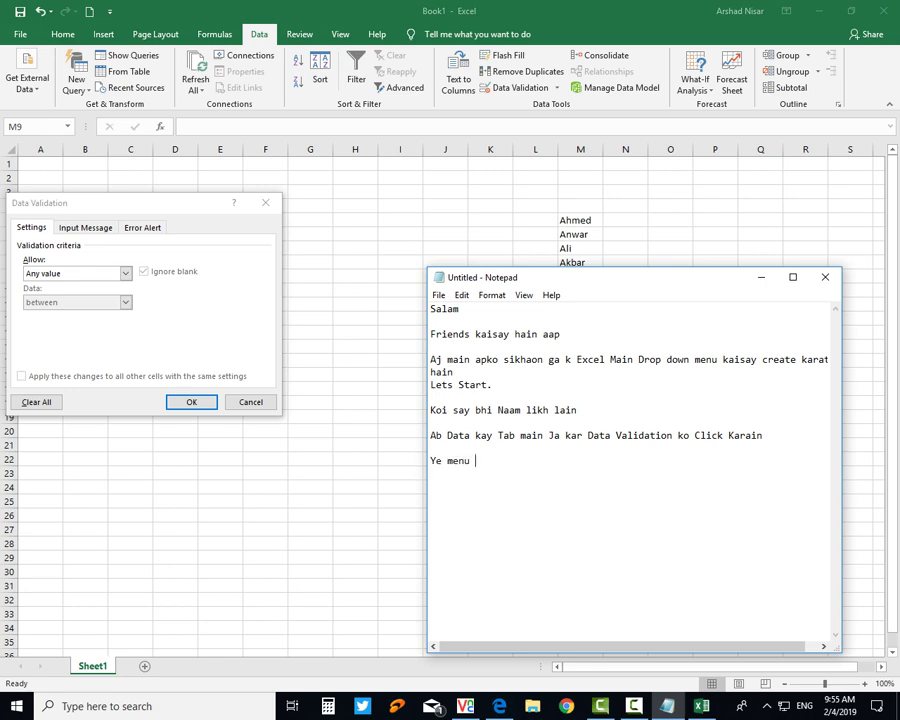
pyautogui.write('samnay a')
pyautogui.write(' jae ga')
pyautogui.press('Return')
# - Set the Data Validation Allow field to List
pyautogui.click(90, 203)
pyautogui.click(125, 273)
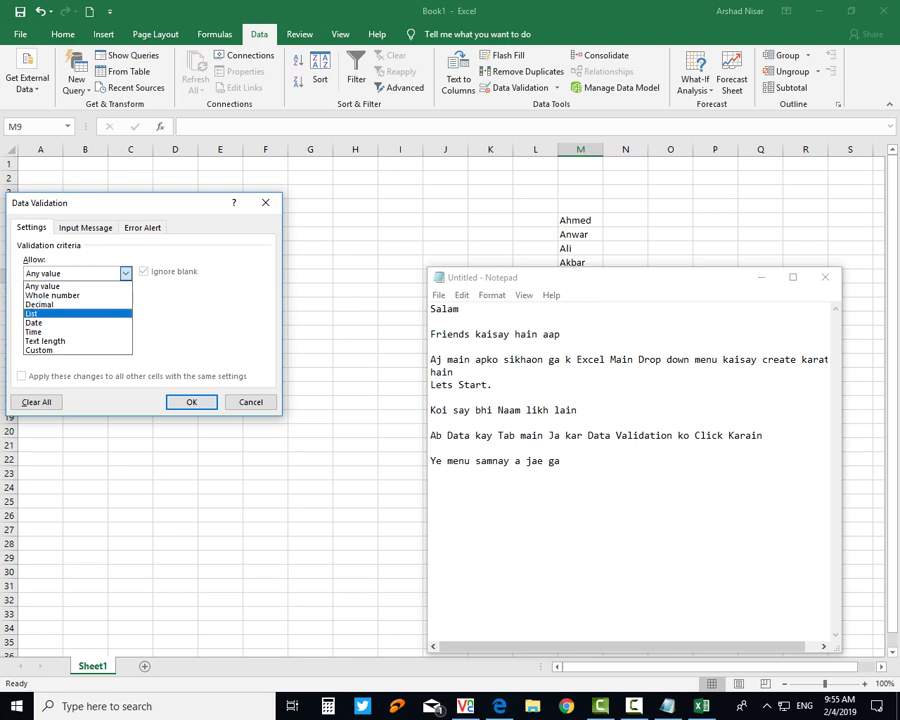
pyautogui.click(60, 311)
# - Add the Notepad line 'Allow main ja kar List ko Select karain'
pyautogui.hotkey('alt', 'Tab')
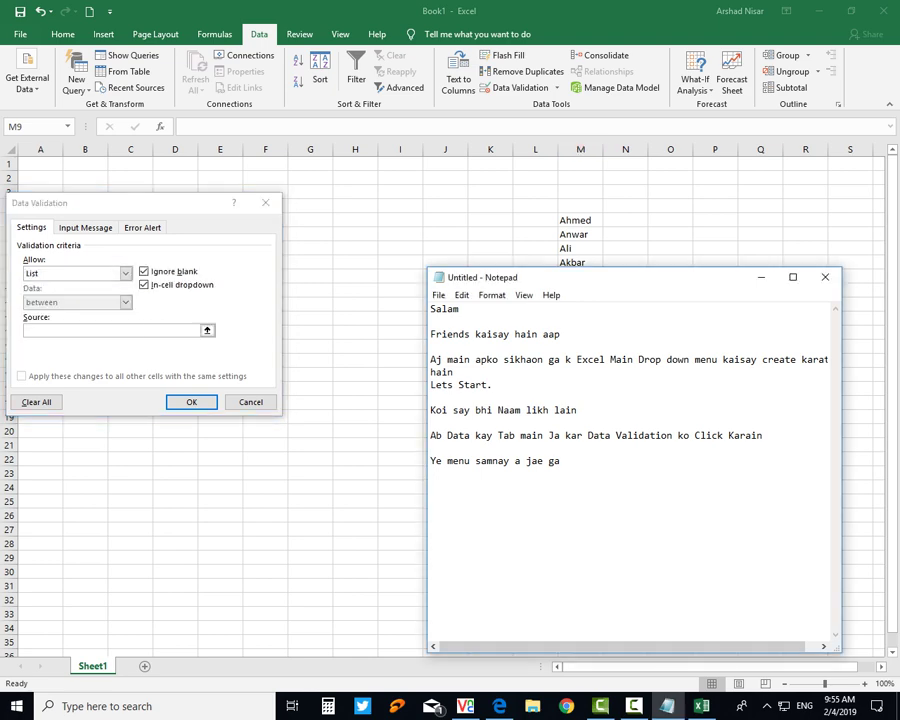
pyautogui.press('Return')
pyautogui.press('Return')
pyautogui.write('Allo')
pyautogui.write('w main ja ')
pyautogui.write('kar ')
pyautogui.write('List ')
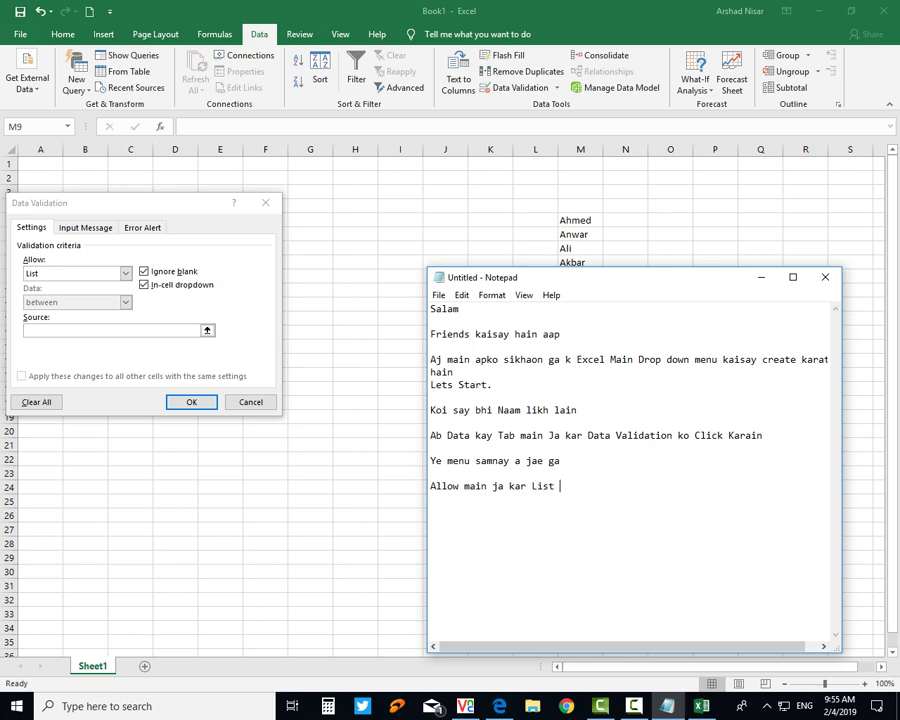
pyautogui.write('ko S')
pyautogui.write('elect kar')
pyautogui.write('ain')
pyautogui.press('Return')
pyautogui.press('Return')
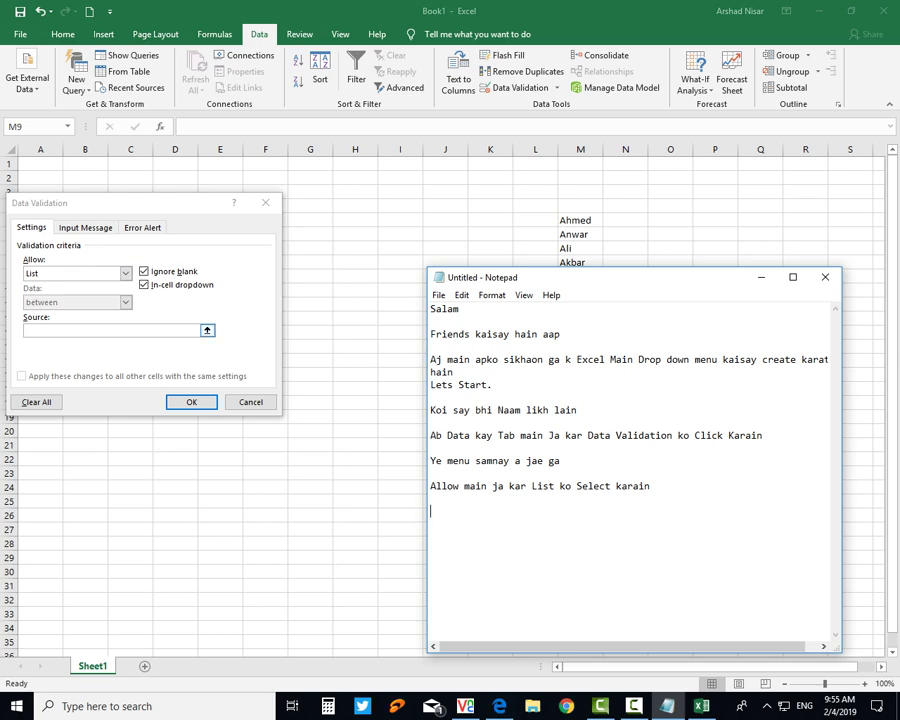
# - Select M5:M8 as the source, then abandon the dialog and select cell H4
pyautogui.click(27, 330)
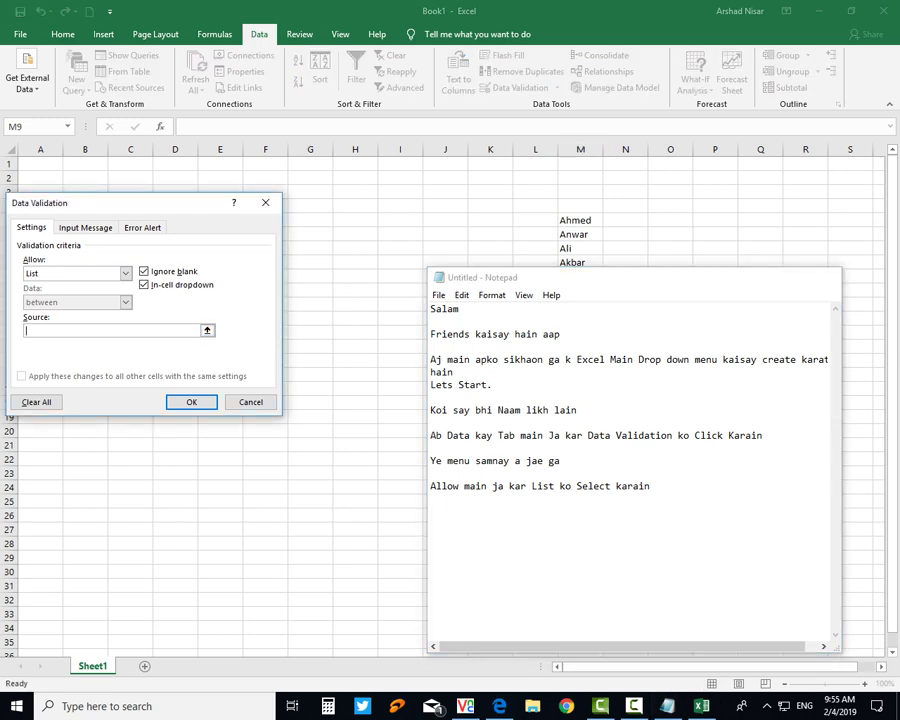
pyautogui.moveTo(578, 220); pyautogui.dragTo(582, 264)
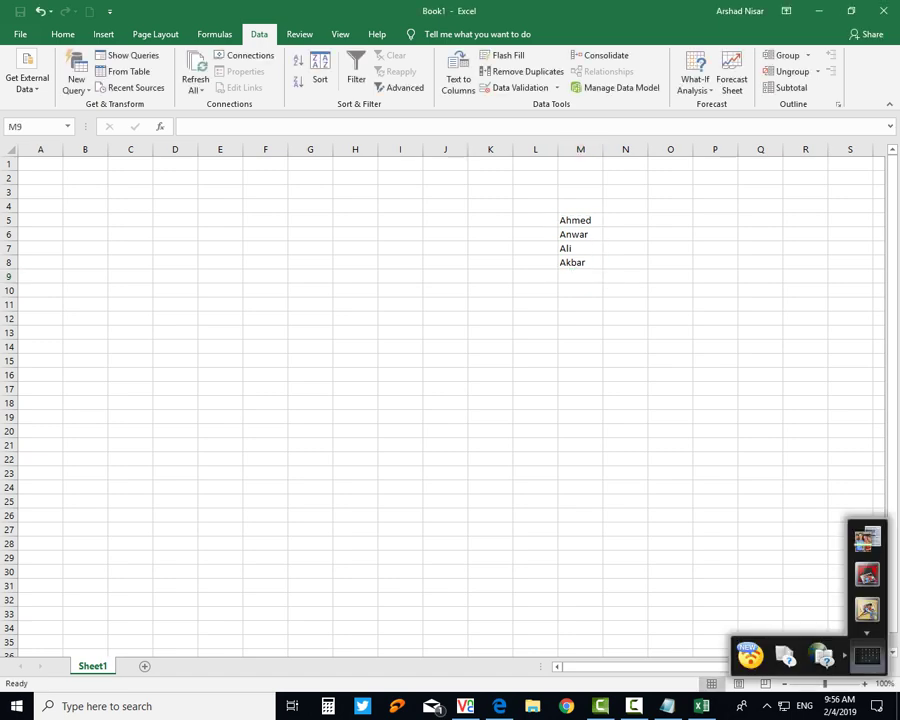
pyautogui.click(355, 205)
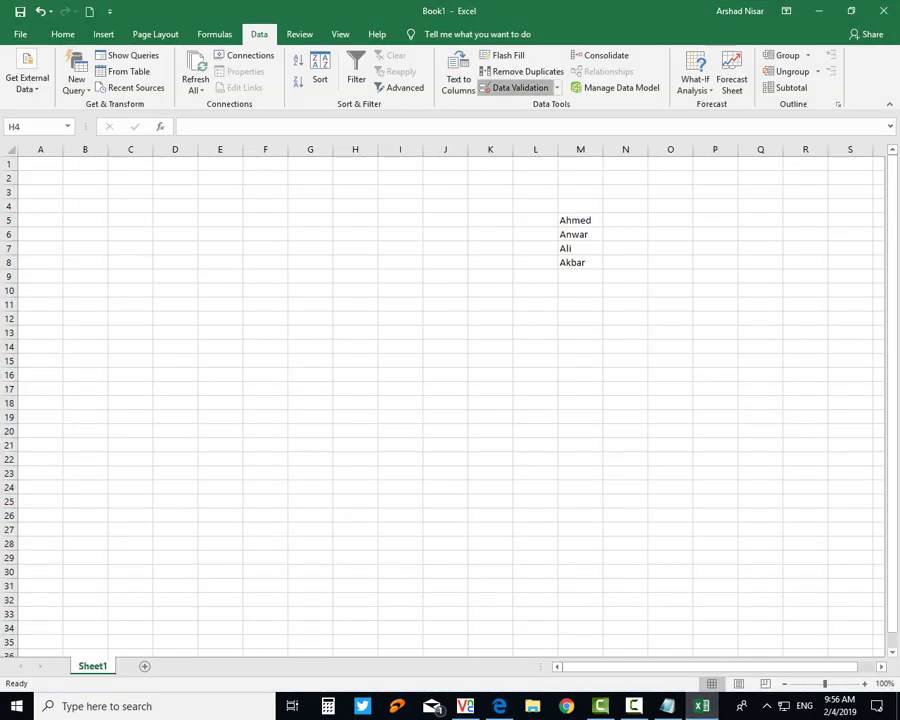
# - Apply List validation to H4 with source =$M$5:$M$9 and open its drop-down
pyautogui.click(515, 87)
pyautogui.click(125, 273)
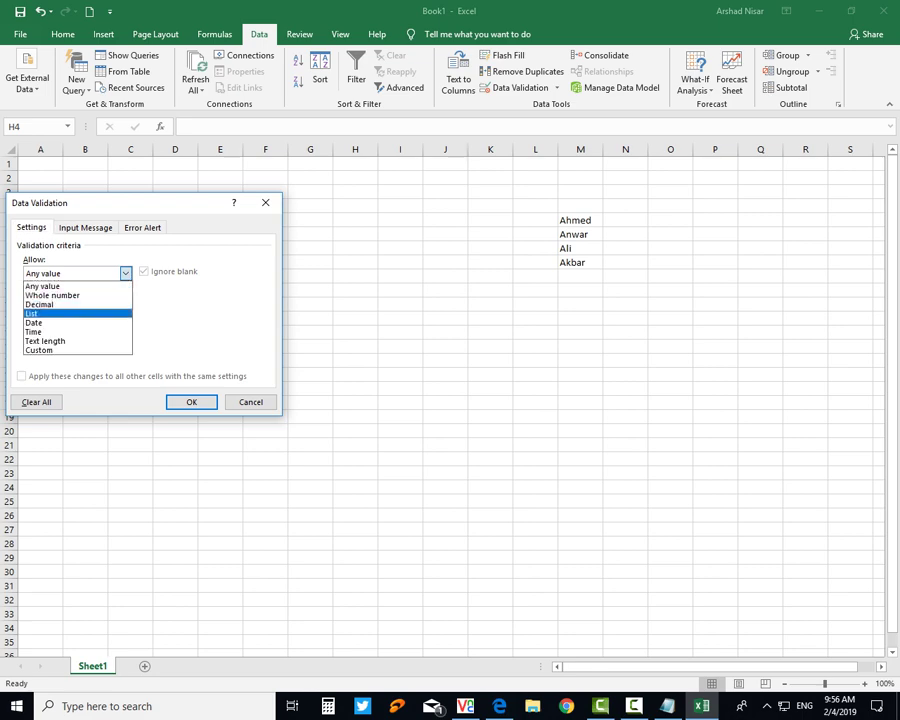
pyautogui.click(60, 317)
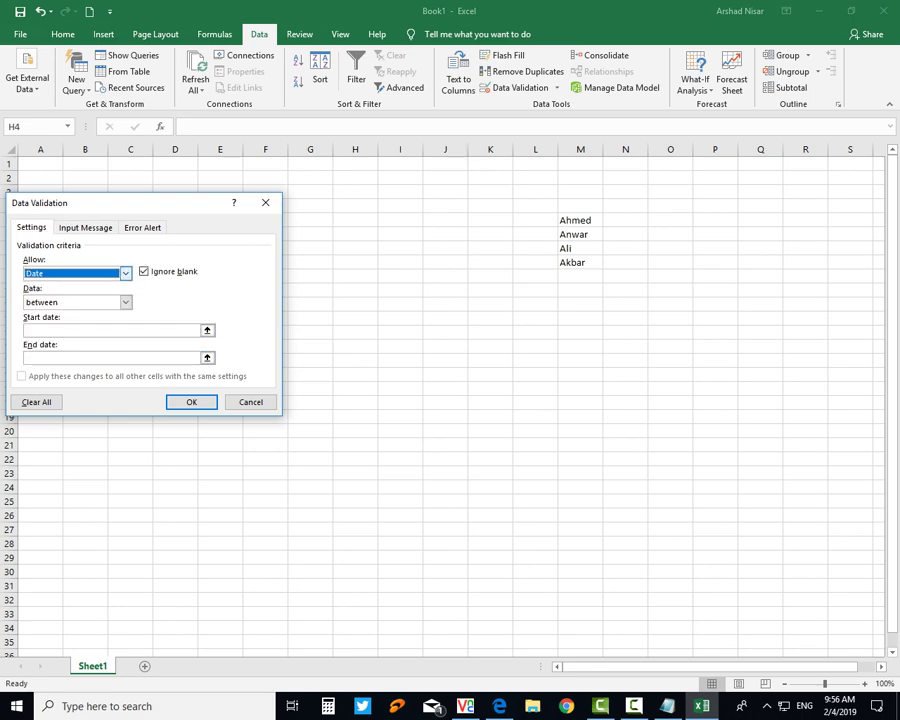
pyautogui.click(125, 273)
pyautogui.click(60, 308)
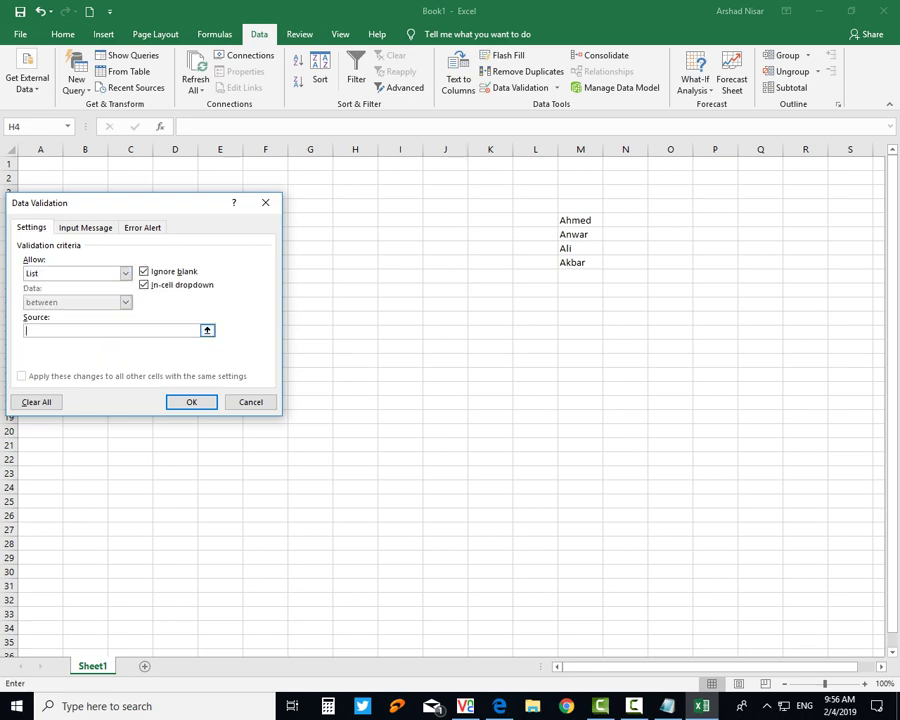
pyautogui.click(207, 330)
pyautogui.moveTo(578, 220); pyautogui.dragTo(602, 284)
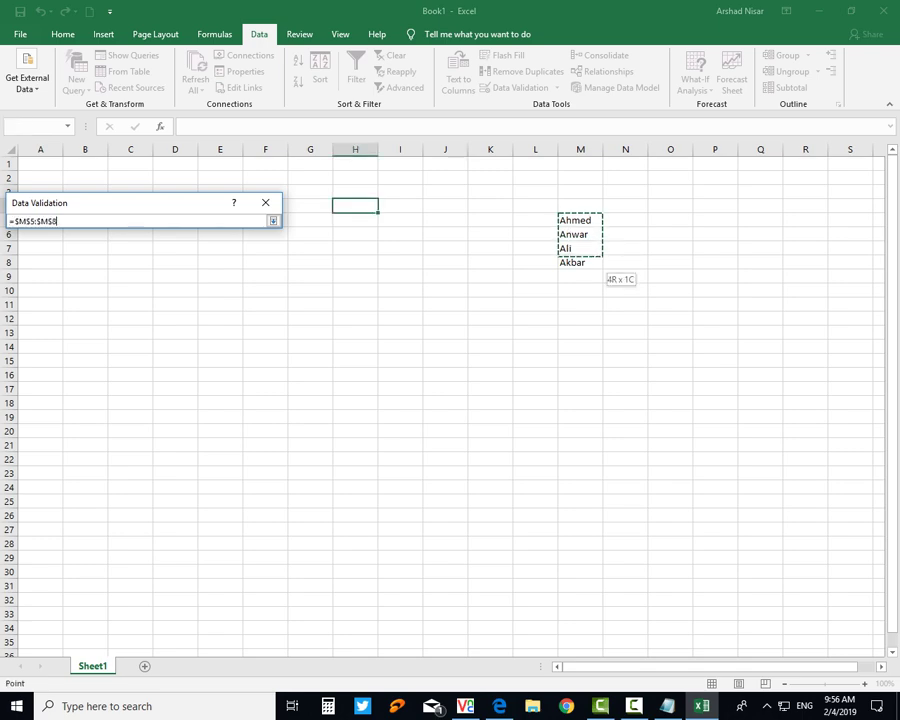
pyautogui.press('Return')
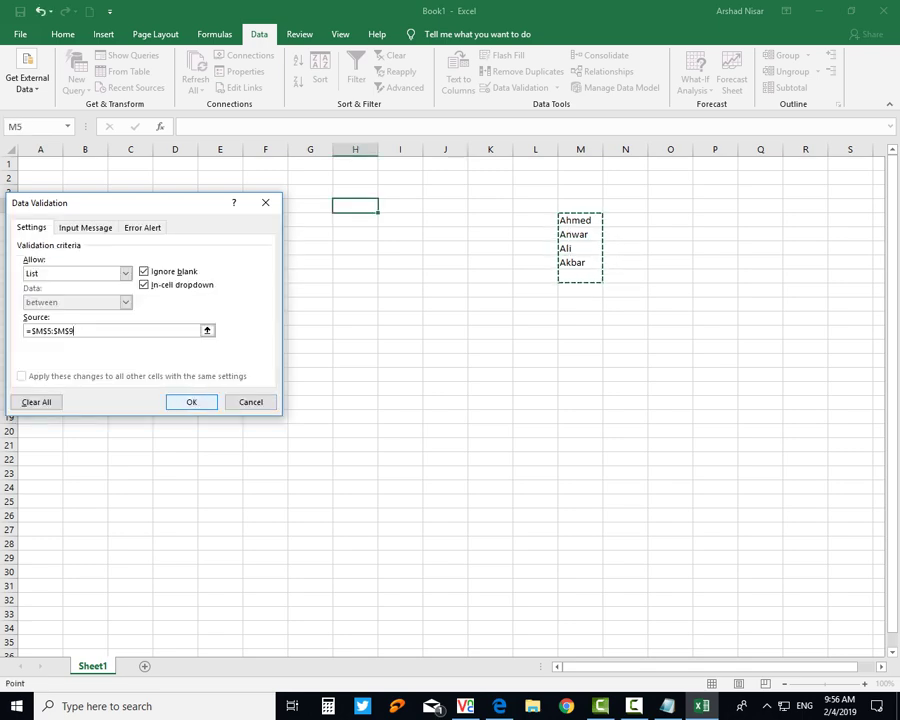
pyautogui.press('Return')
pyautogui.hotkey('alt', 'Down')
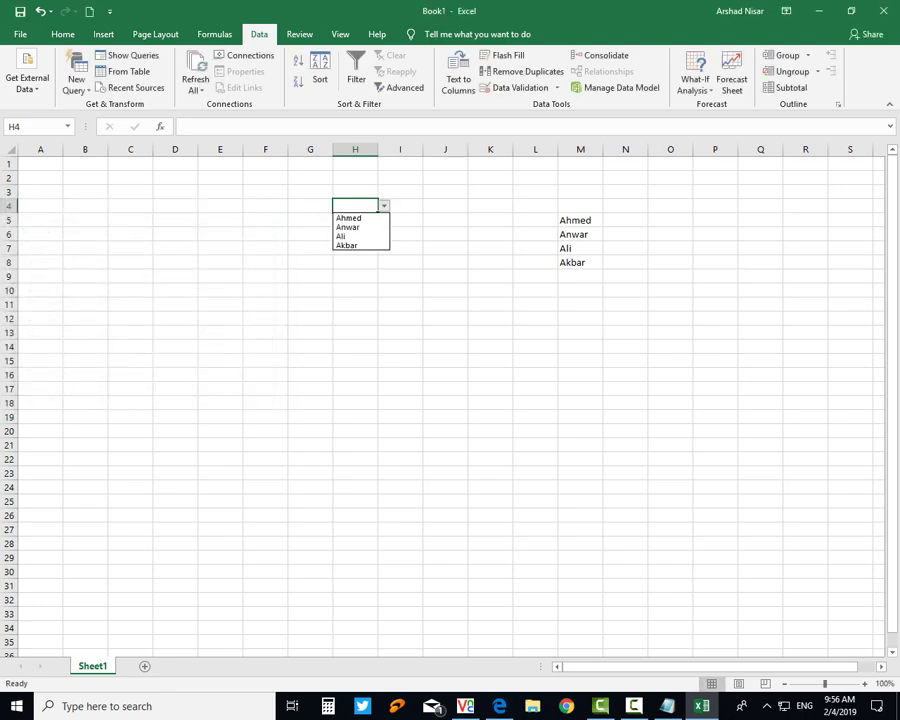
pyautogui.press('Down')
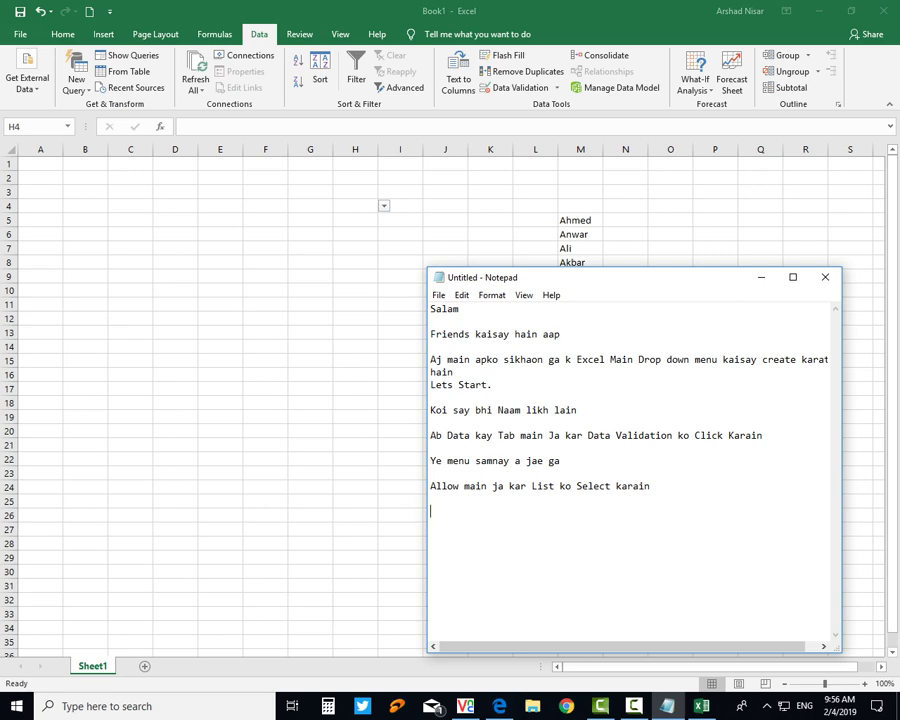
# - Add the note 'sab ko select karain aur Ok ka button daba dain', then browse H4's names
pyautogui.write('sab k')
pyautogui.write('o selec')
pyautogui.write('t karain ')
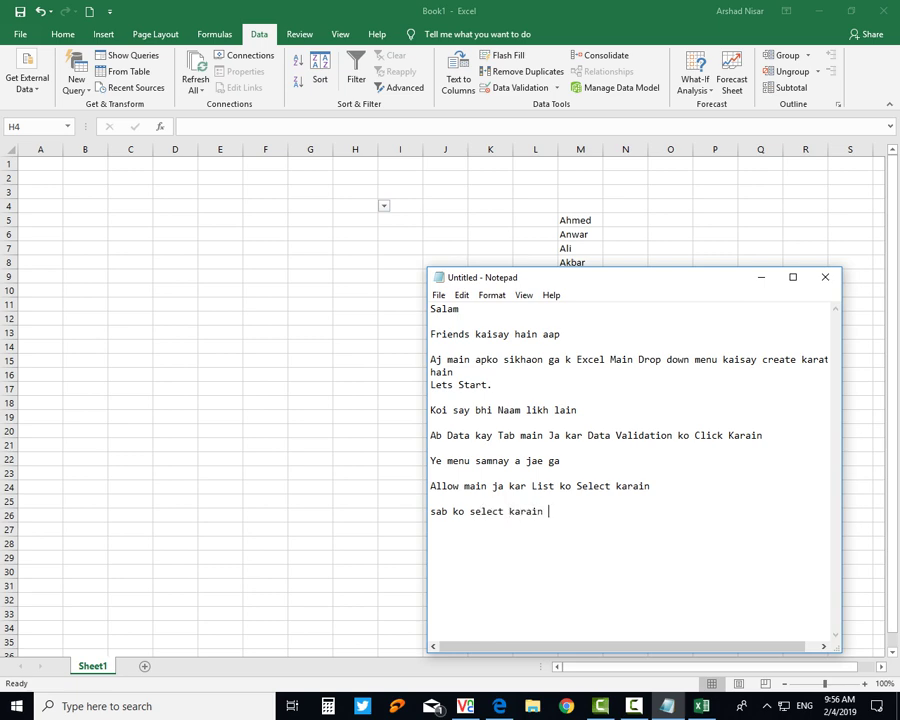
pyautogui.write('aur ')
pyautogui.write('Ok ka ')
pyautogui.write('button')
pyautogui.write(' daba d')
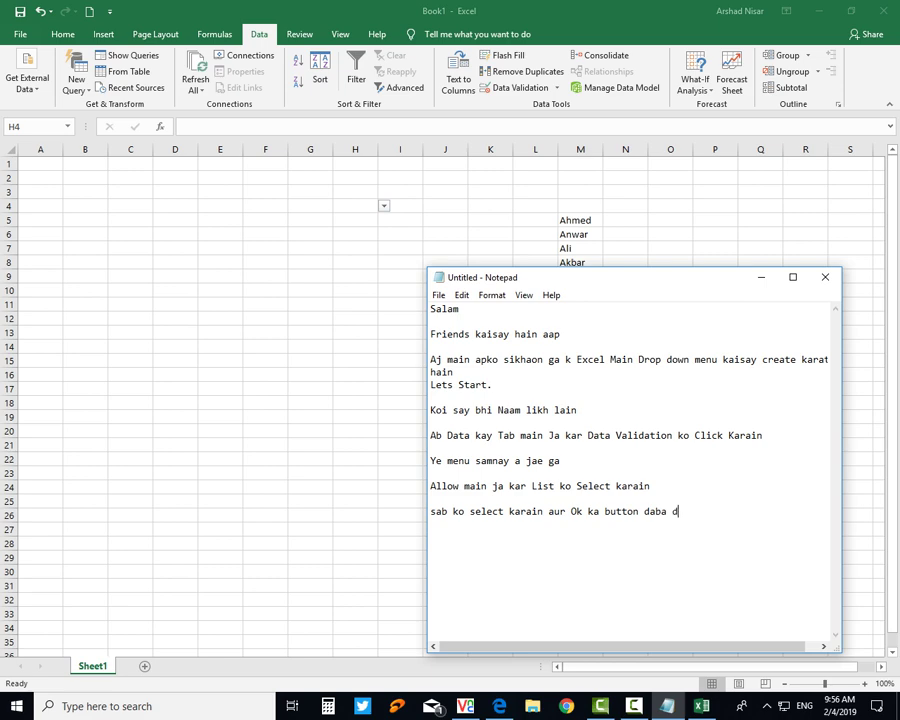
pyautogui.write('ain')
pyautogui.hotkey('alt', 'Tab')
pyautogui.hotkey('alt', 'Down')
pyautogui.press('Down')
pyautogui.press('Down')
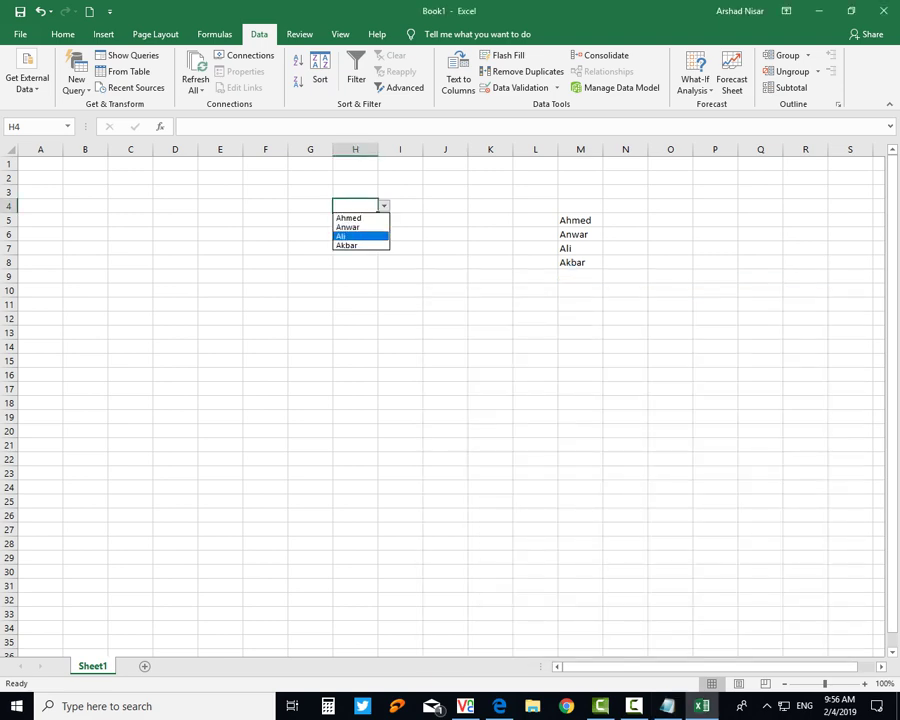
pyautogui.press('Down')
pyautogui.press('Up')
pyautogui.press('Up')
pyautogui.press('Down')
pyautogui.press('Down')
pyautogui.press('Up')
pyautogui.press('Up')
pyautogui.press('Down')
pyautogui.press('Down')
pyautogui.press('Down')
pyautogui.press('Escape')
# - Add the lines 'Drop down menu' and 'ready' to the Notepad notes
pyautogui.hotkey('alt', 'Tab')
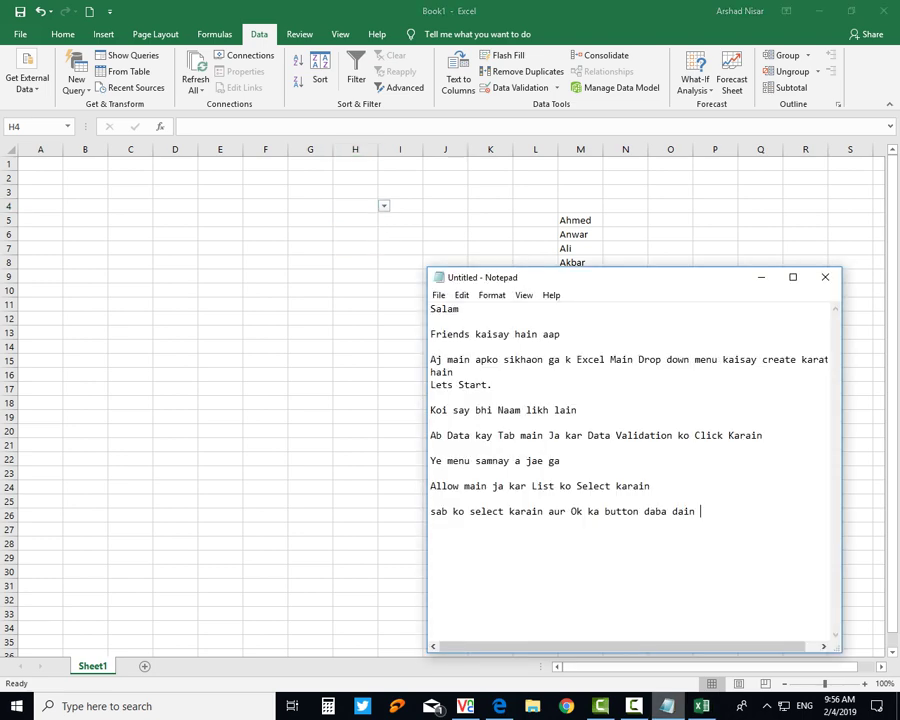
pyautogui.press('Return')
pyautogui.write('D')
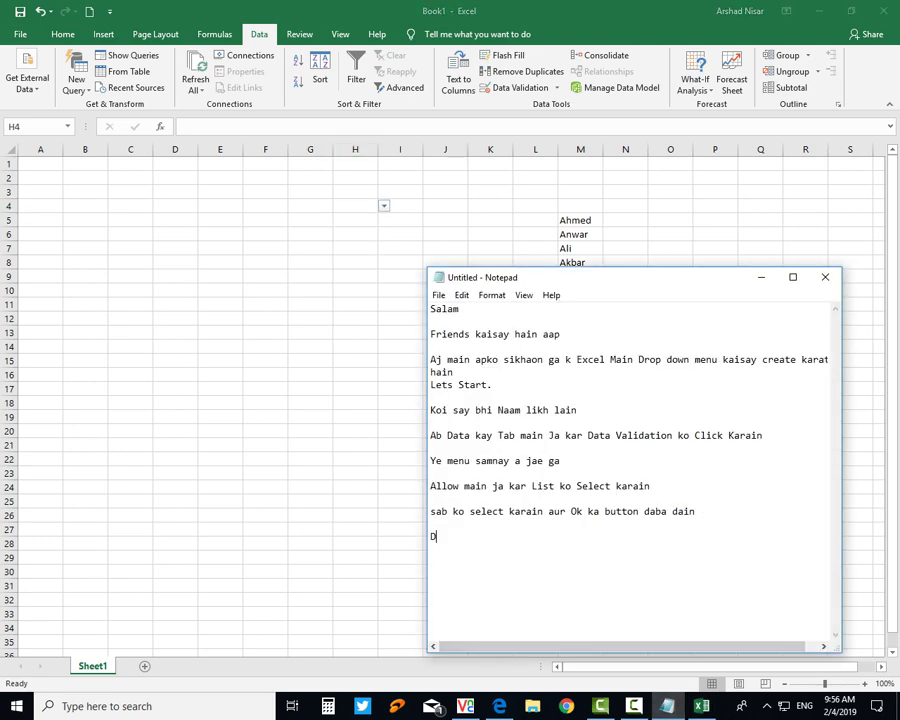
pyautogui.write('rop do')
pyautogui.write('wn meny')
pyautogui.press('BackSpace')
pyautogui.write('u')
pyautogui.press('Return')
pyautogui.write('rea')
pyautogui.write('dy')
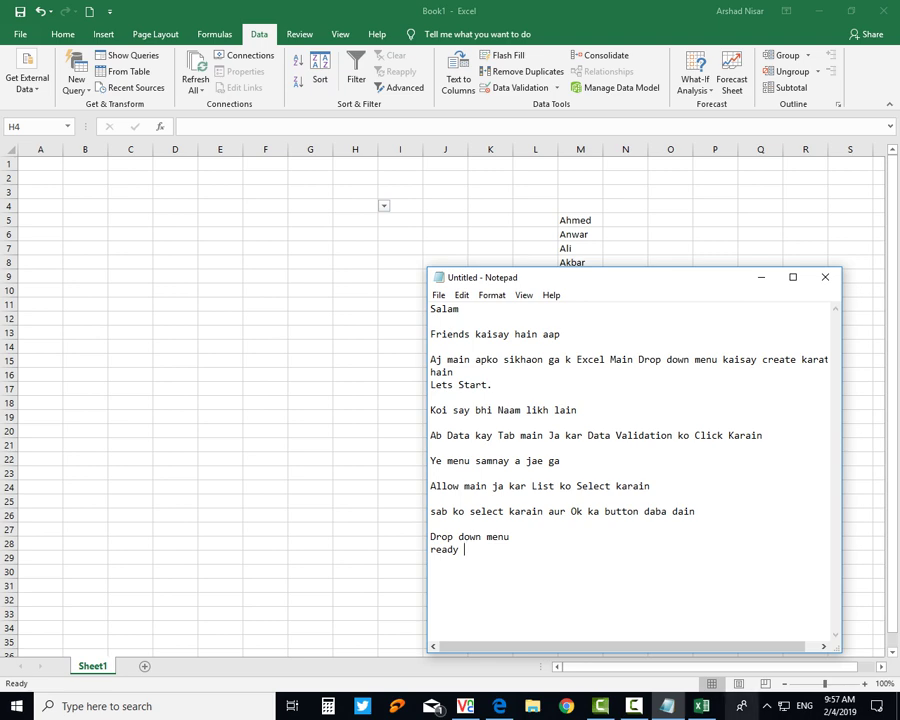
# - Begin the outro with the line 'Hamaray Channel ko subscribe karain'
pyautogui.press('F9')
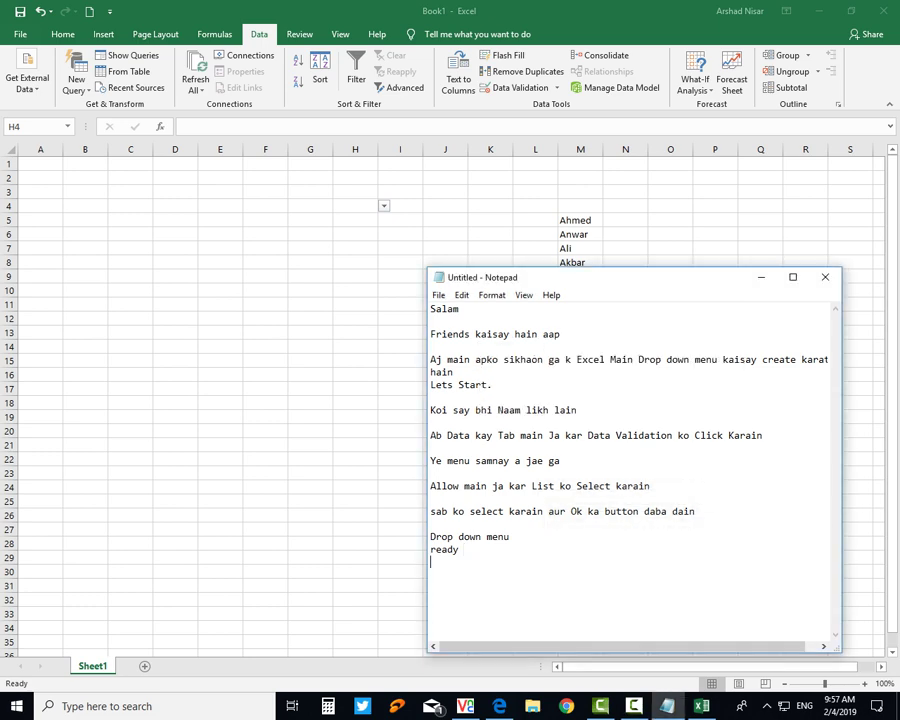
pyautogui.press('Return')
pyautogui.press('Return')
pyautogui.write('Hama')
pyautogui.write('ra')
pyautogui.write('y Channel ')
pyautogui.write('ko sub')
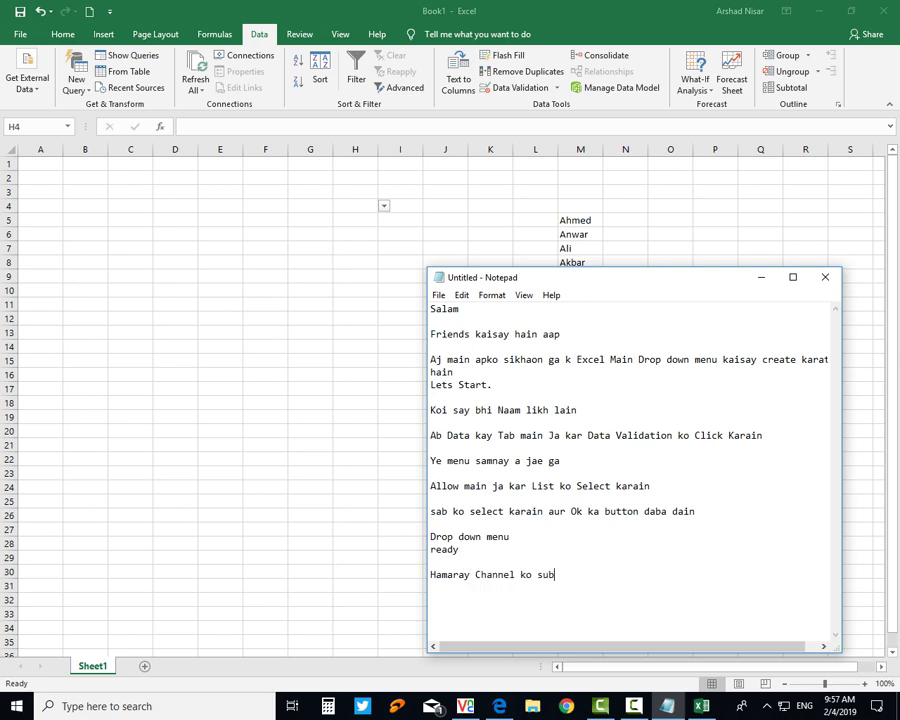
pyautogui.write('scribe k')
pyautogui.write('arain')
# - Add outro lines 'Aur bell icon ko zarur click karain', the comments request, and 'Shukria'
pyautogui.press('Return')
pyautogui.write('Aur')
pyautogui.write(' bell i')
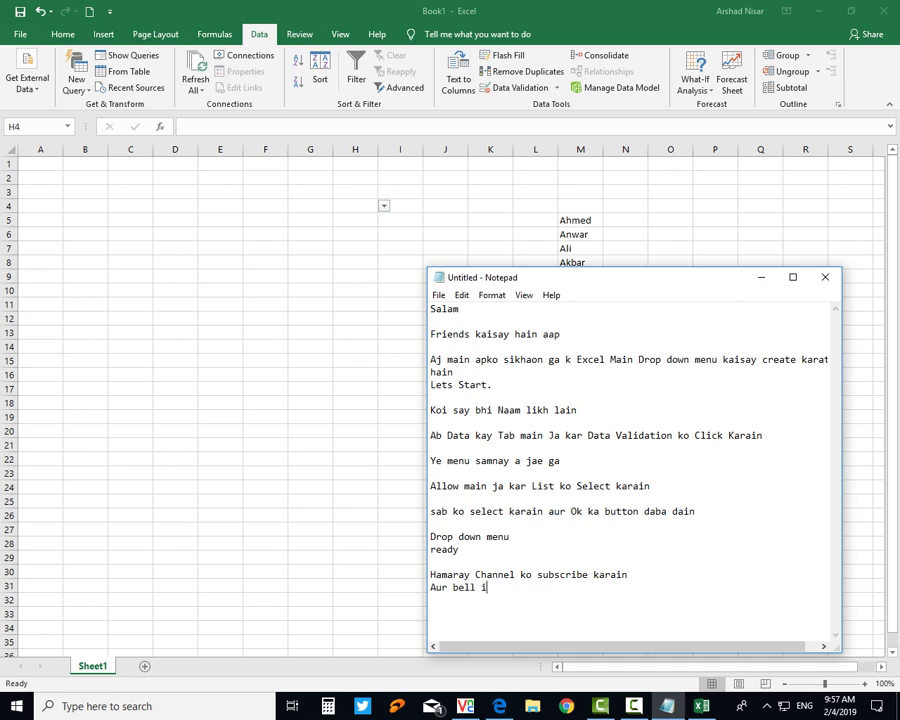
pyautogui.write('con ko ')
pyautogui.write('zarur c')
pyautogui.write('lick')
pyautogui.write(' ka')
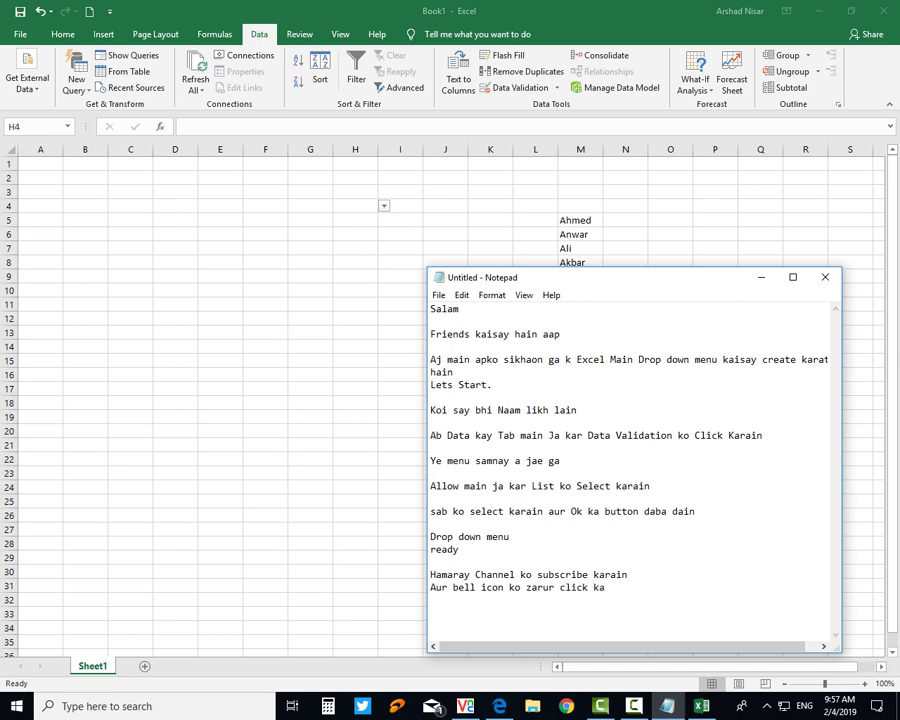
pyautogui.write('rain')
pyautogui.press('Return')
pyautogui.write('ko')
pyautogui.write('i bhi')
pyautogui.write(' video')
pyautogui.write(' daikhn')
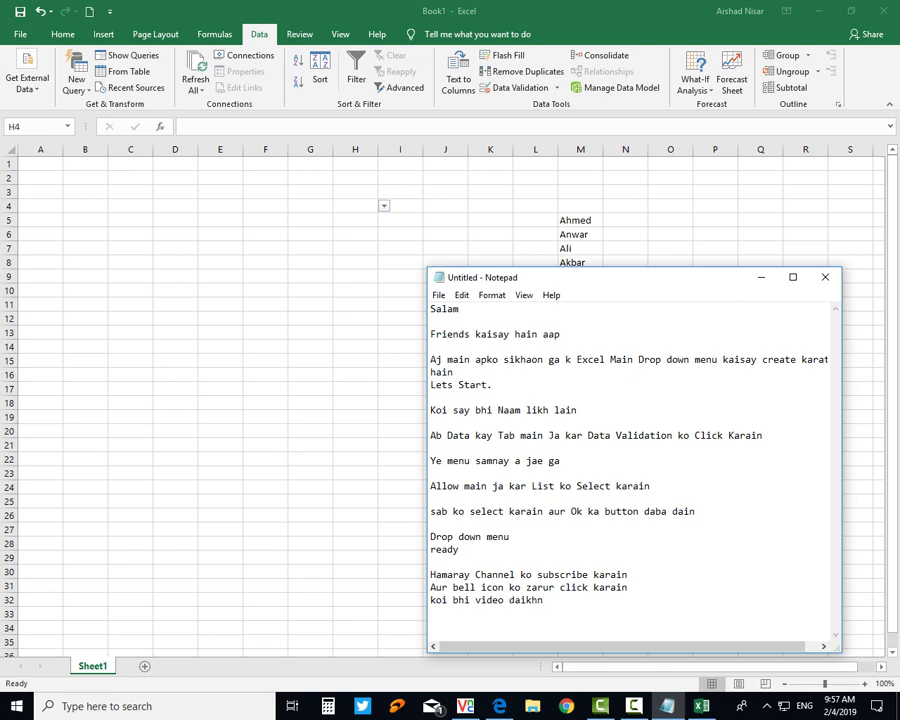
pyautogui.write('i ')
pyautogui.write('ho ya')
pyautogui.write(' samj')
pyautogui.write('hni to ')
pyautogui.write('commen')
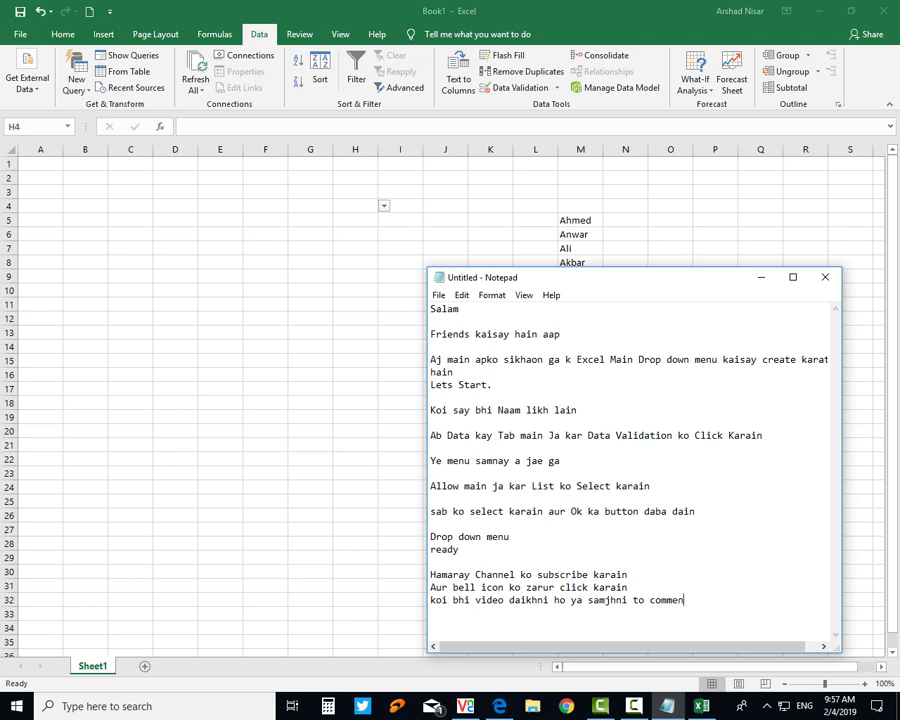
pyautogui.write('ts main ')
pyautogui.write('likhain')
pyautogui.write('.')
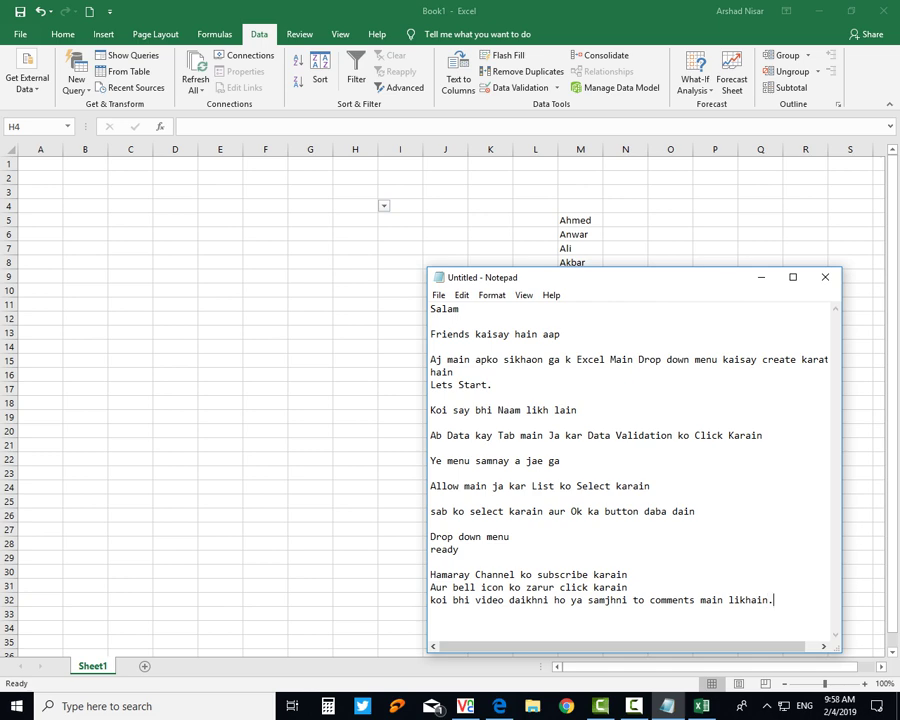
pyautogui.press('Return')
pyautogui.write('Shuk')
pyautogui.write('ria')
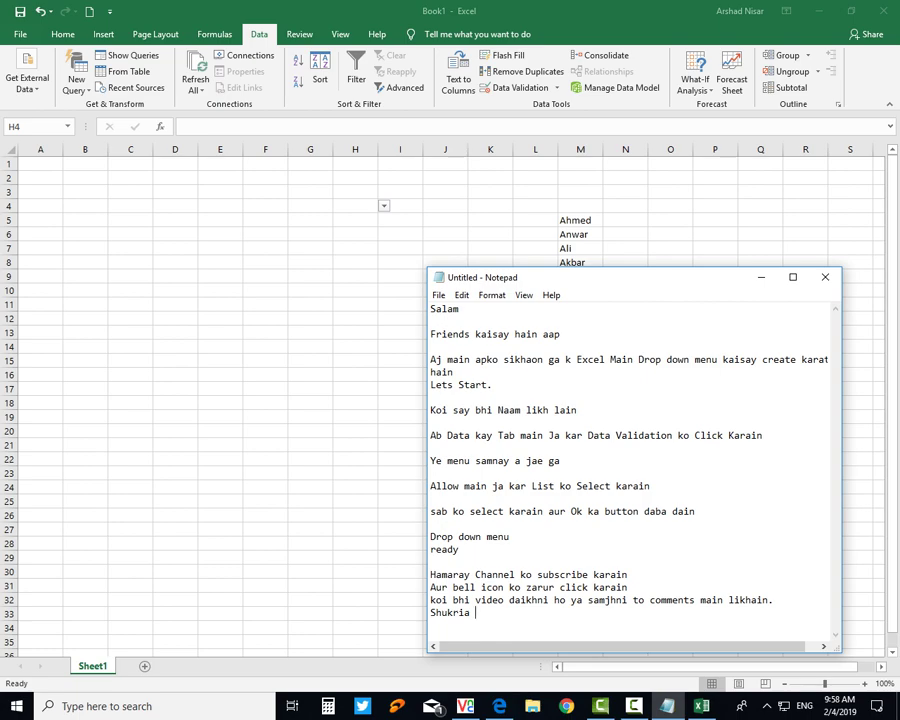